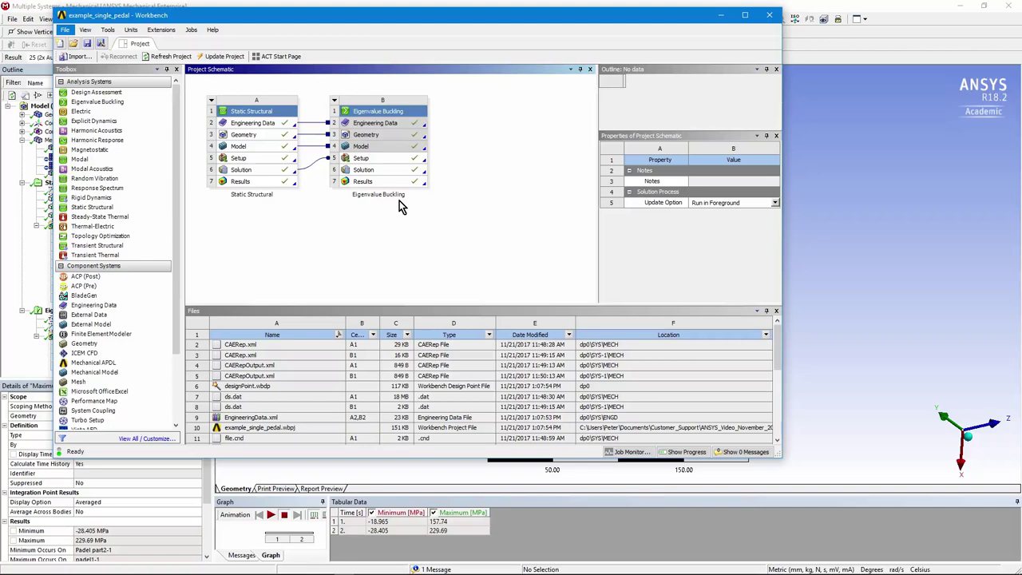
- Bring Mechanical forward, show the pedal geometry and expand the assembly's connections
click(820, 44)
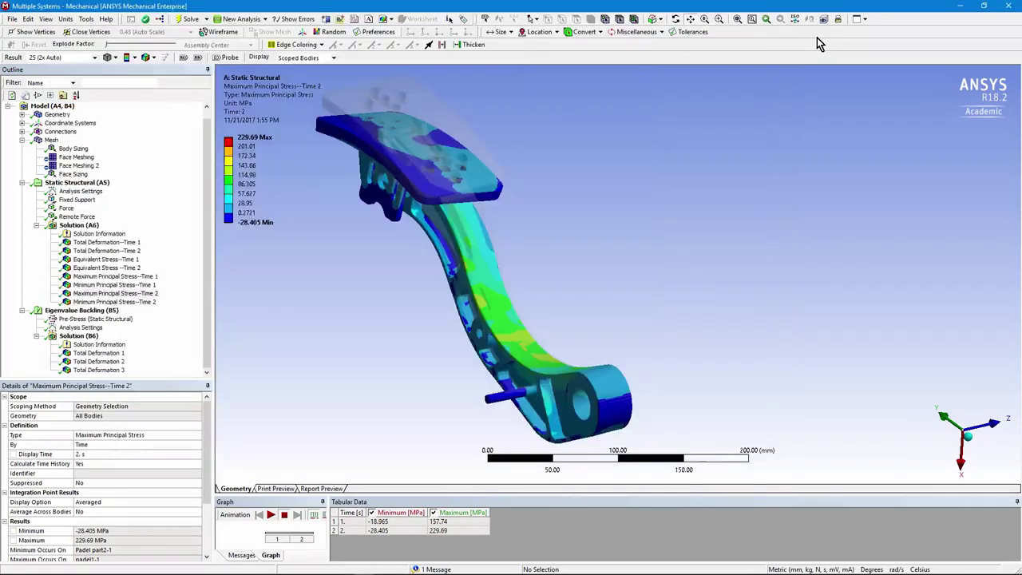
click(58, 114)
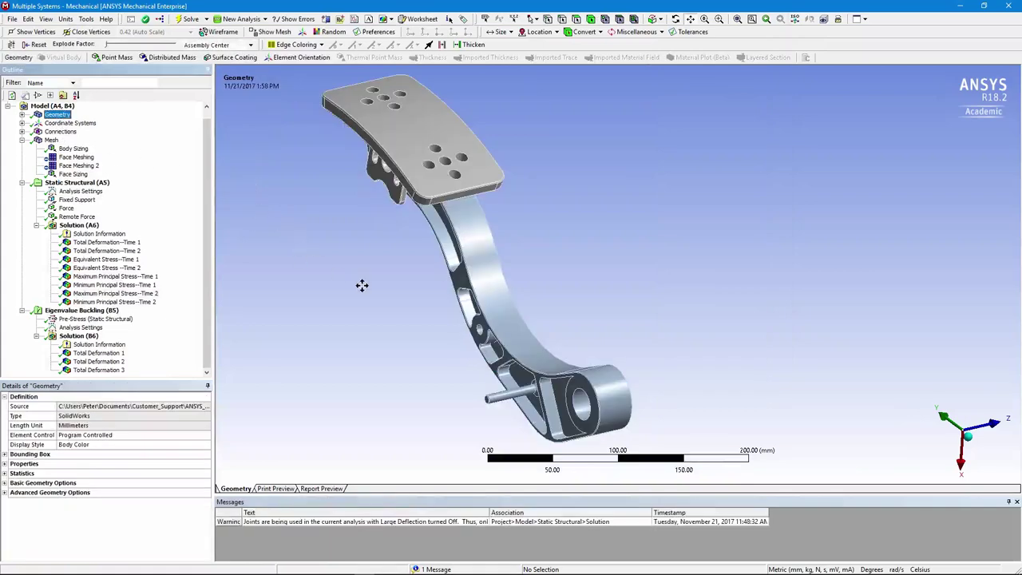
mouse_move(390, 293)
middle_down()
mouse_move(498, 257)
mouse_move(405, 240)
mouse_move(353, 269)
mouse_move(365, 261)
middle_up()
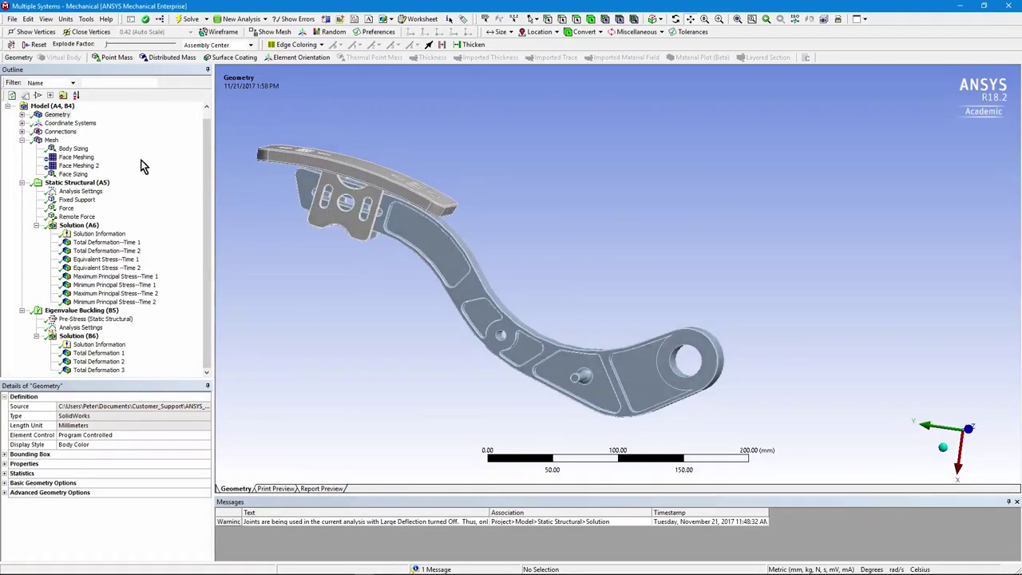
click(22, 131)
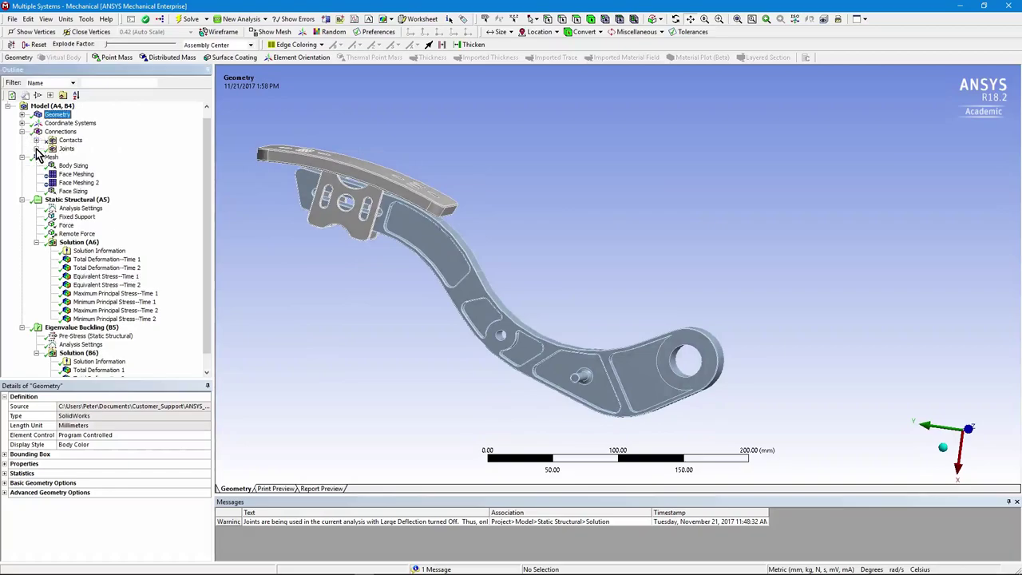
scroll(349, 242, up, 3)
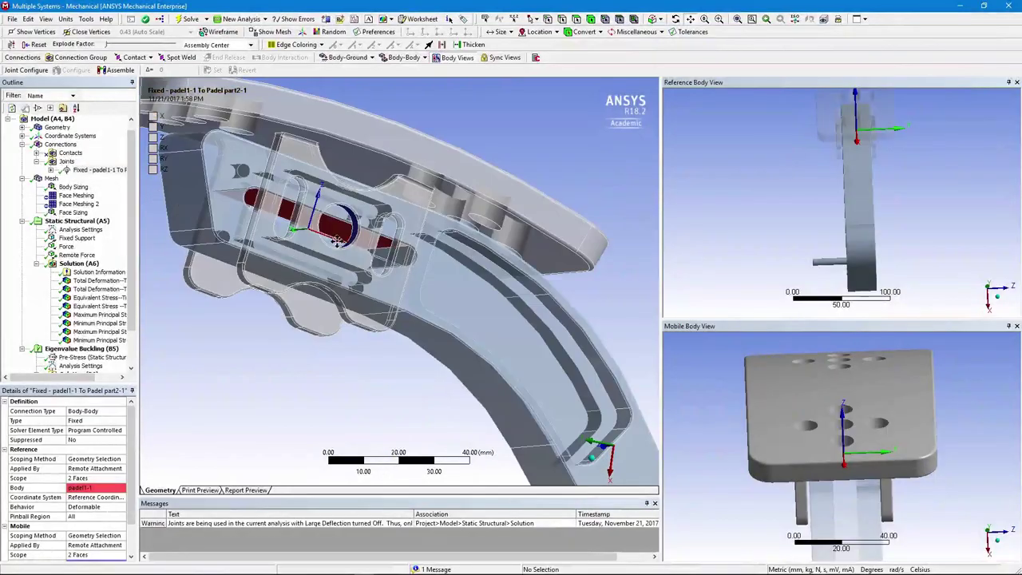
scroll(349, 242, up, 2)
mouse_move(348, 242)
middle_down()
mouse_move(266, 238)
mouse_move(309, 248)
mouse_move(288, 220)
mouse_move(284, 238)
mouse_move(243, 235)
middle_up()
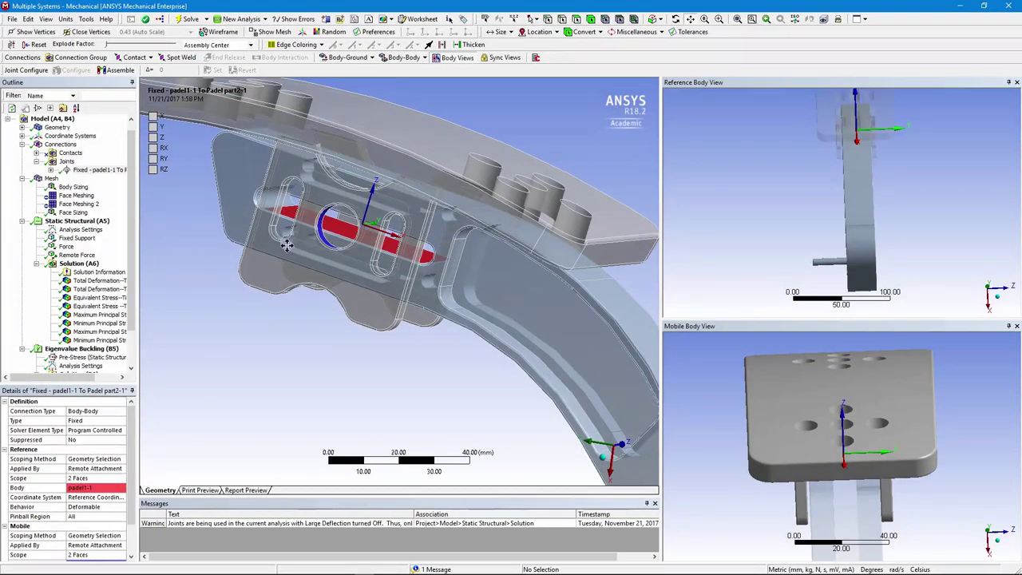
- Select the Fixed joint between padel1-1 and Padel part2-1 and check its joint type
drag(137, 191, 240, 192)
double_click(131, 170)
mouse_move(383, 263)
middle_down()
mouse_move(462, 265)
mouse_move(451, 267)
mouse_move(420, 216)
mouse_move(434, 271)
mouse_move(557, 286)
mouse_move(486, 315)
mouse_move(417, 310)
middle_up()
click(121, 170)
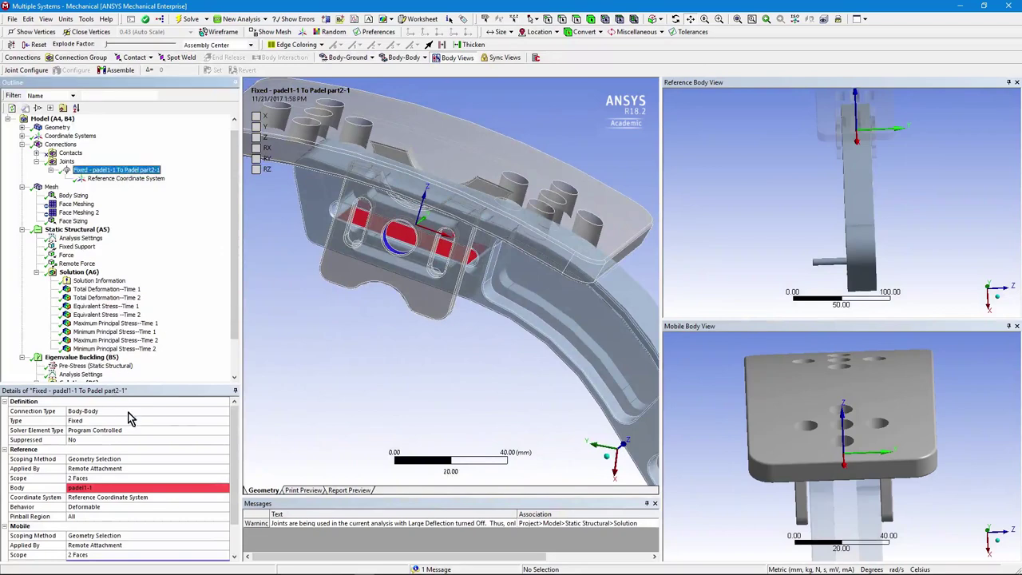
click(145, 421)
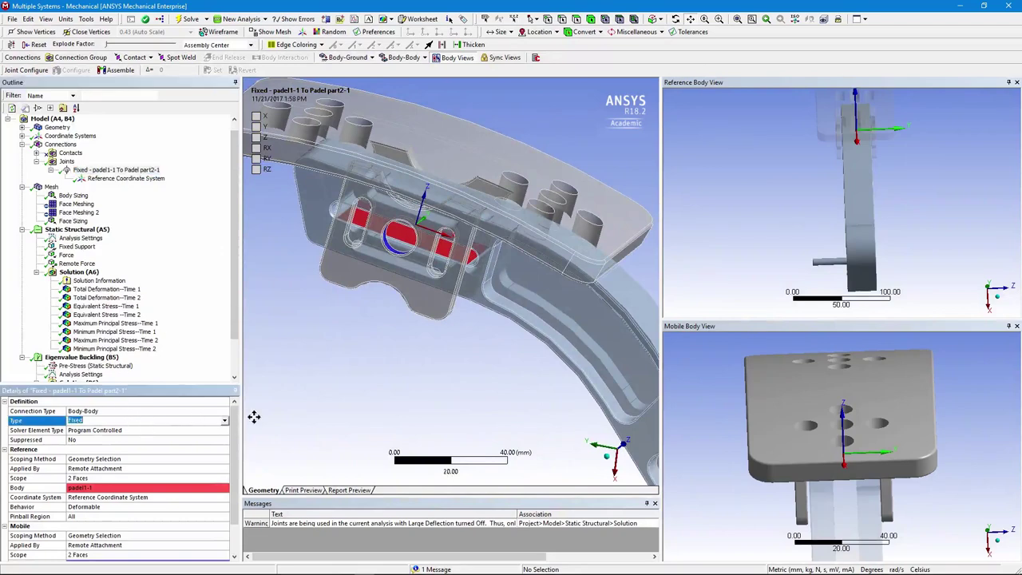
click(306, 377)
mouse_move(385, 251)
middle_down()
mouse_move(424, 256)
mouse_move(375, 244)
middle_up()
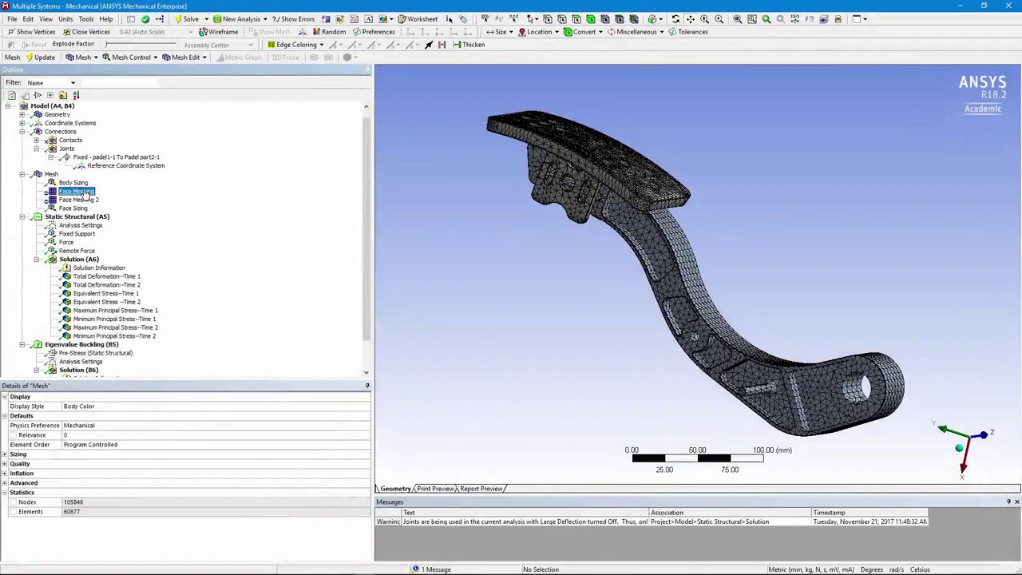
- Review the mesh statistics and the 8 mm face sizing applied to two pedal faces
click(50, 173)
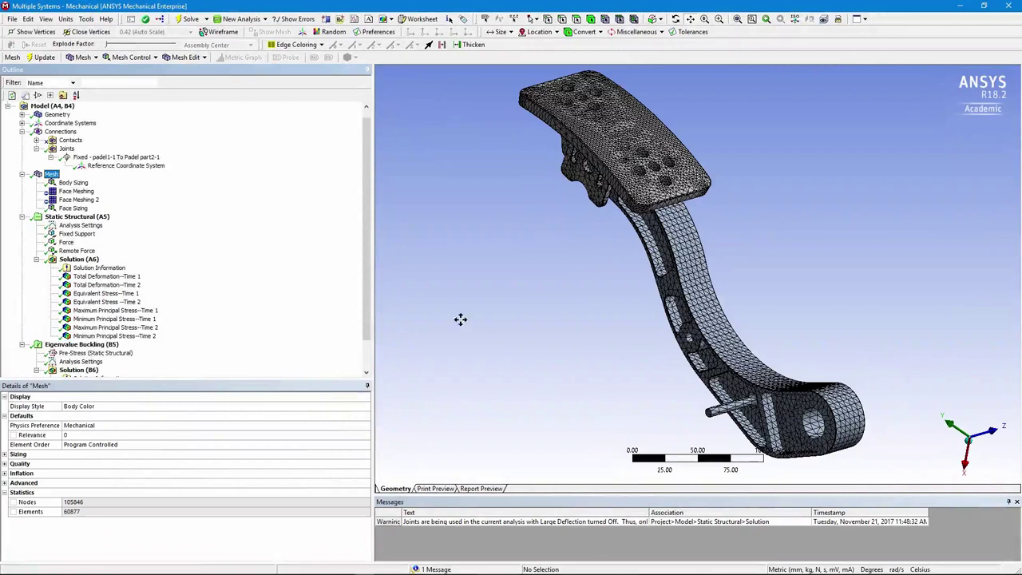
click(73, 208)
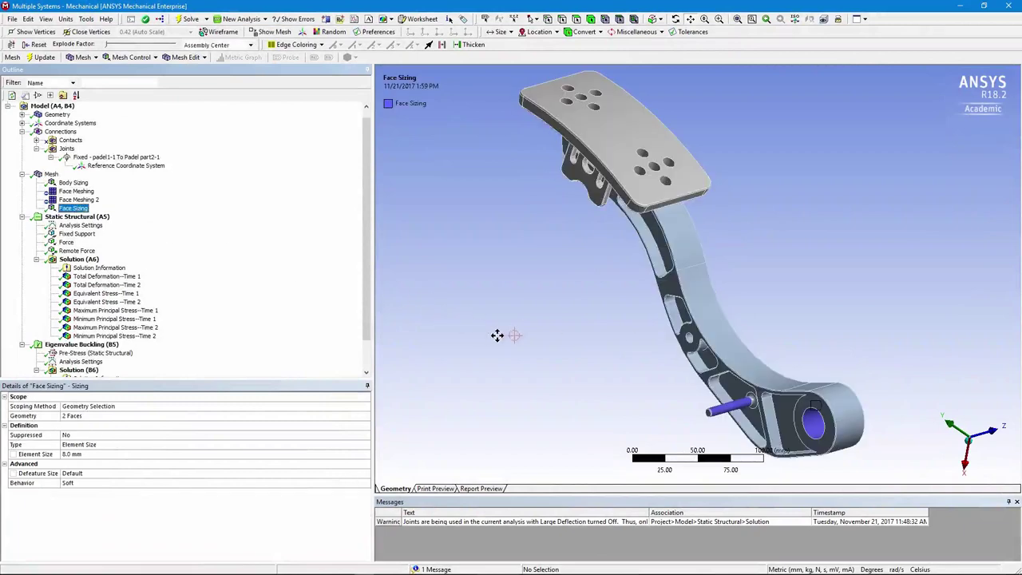
mouse_move(556, 343)
middle_down()
mouse_move(619, 324)
mouse_move(540, 349)
mouse_move(445, 336)
middle_up()
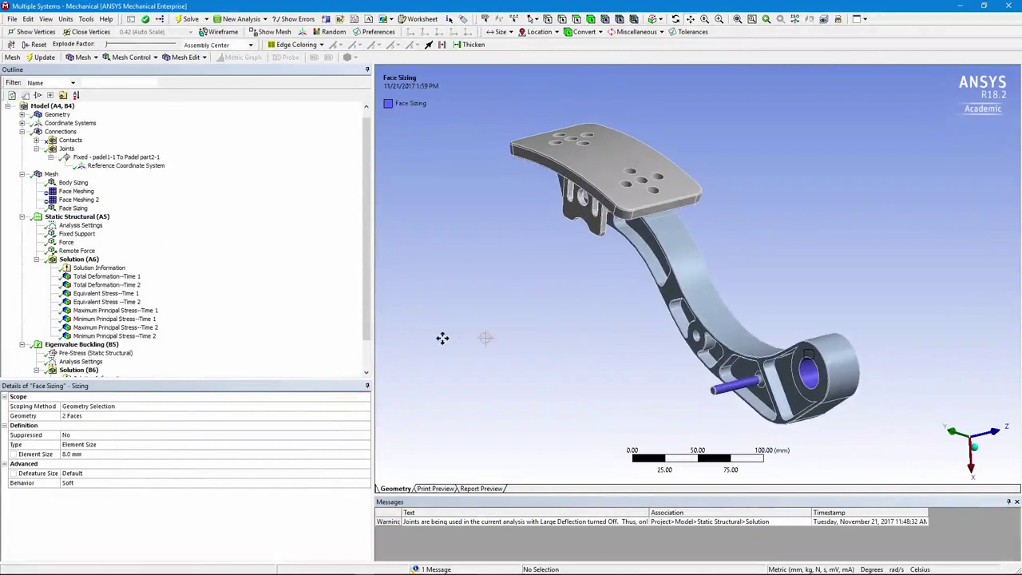
click(51, 174)
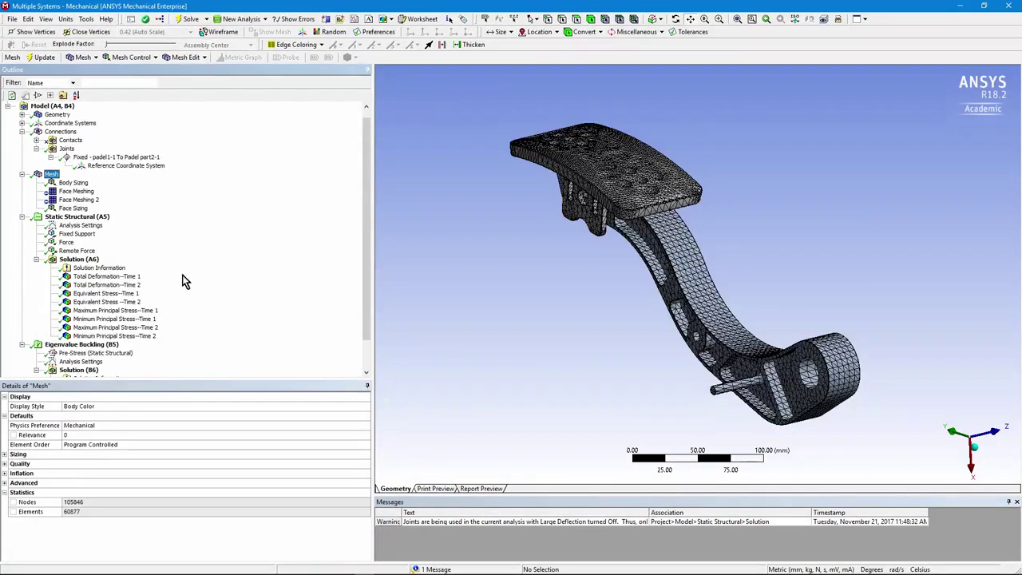
mouse_move(578, 367)
middle_down()
mouse_move(662, 349)
mouse_move(650, 336)
mouse_move(614, 370)
middle_up()
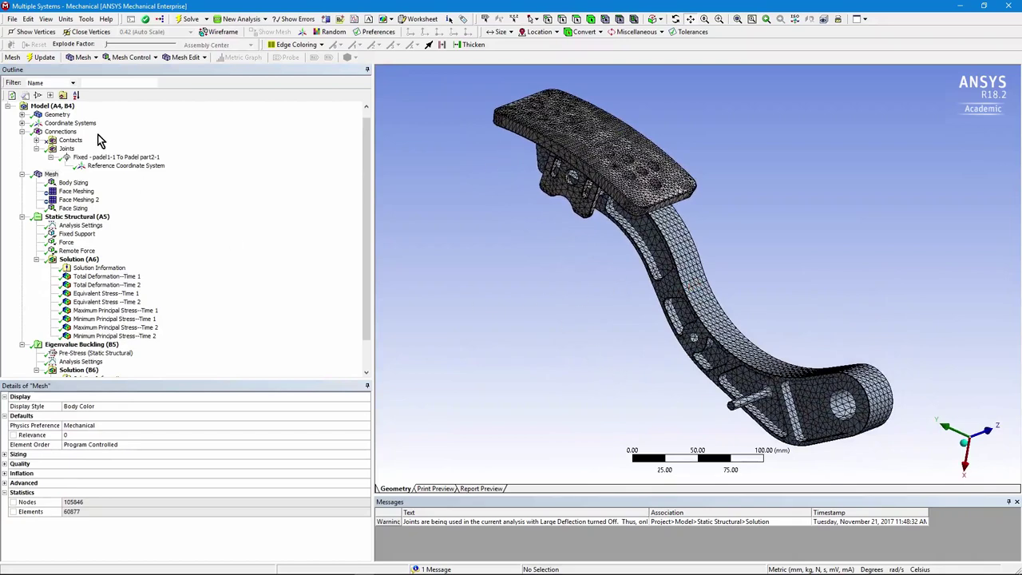
- Check the two-step analysis settings and the fixed support on the pivot hole
click(78, 226)
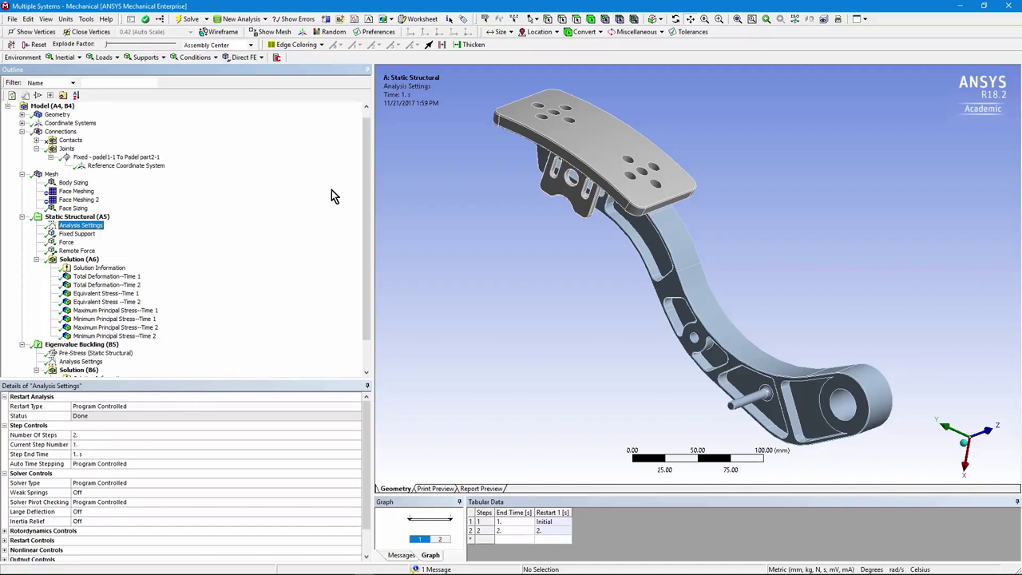
drag(368, 193, 363, 225)
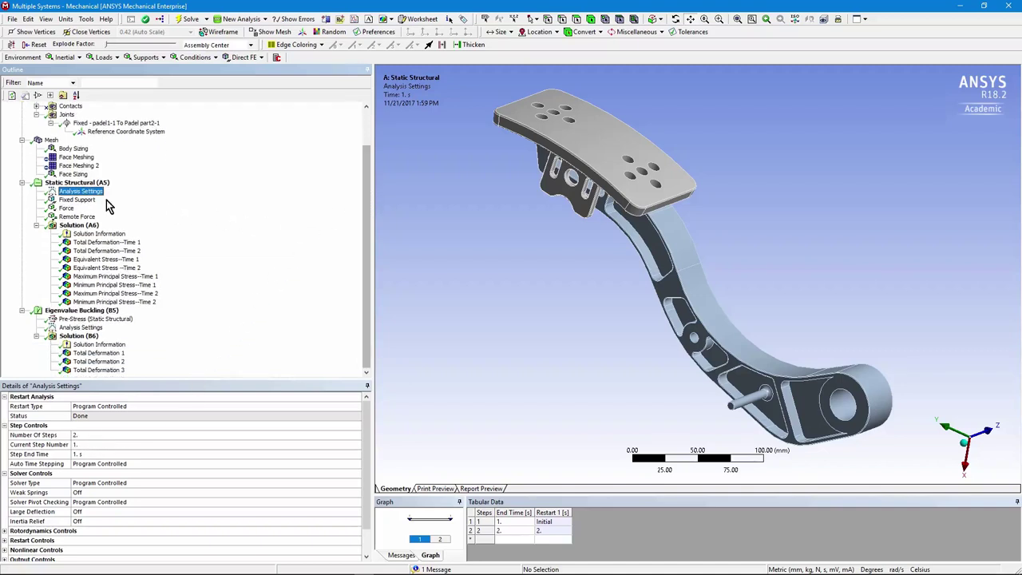
click(76, 200)
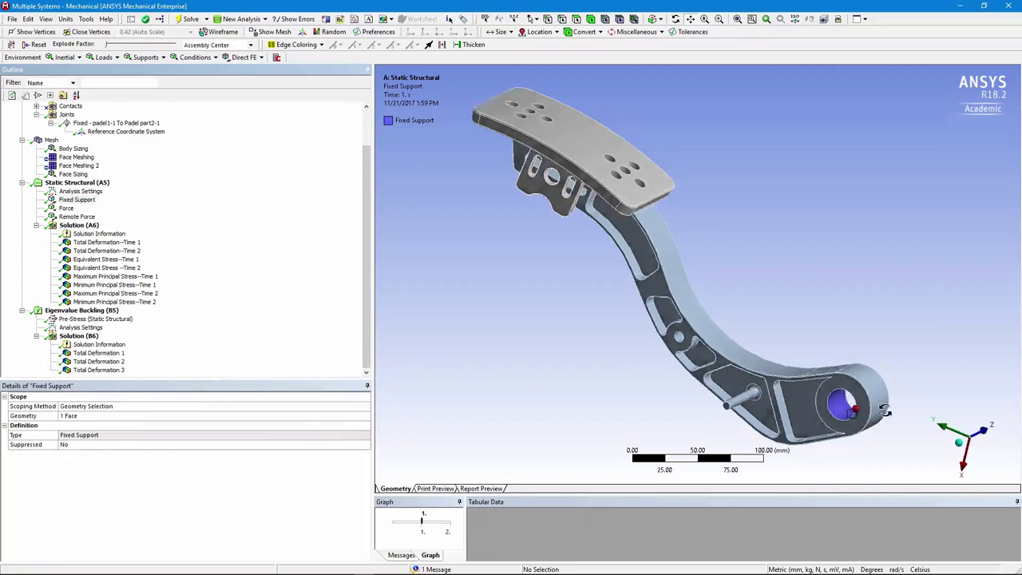
mouse_move(847, 408)
middle_down()
mouse_move(927, 376)
mouse_move(870, 400)
middle_up()
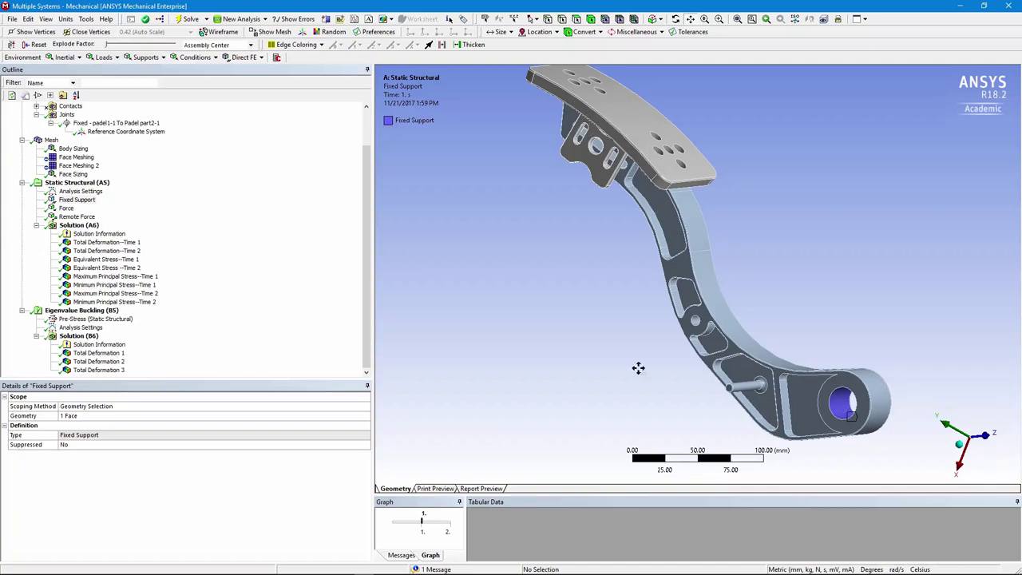
- Inspect the 2000 N pad force and its two-step tabular values from several angles
click(66, 207)
mouse_move(598, 199)
middle_down()
mouse_move(588, 218)
mouse_move(615, 199)
mouse_move(748, 193)
mouse_move(612, 103)
middle_up()
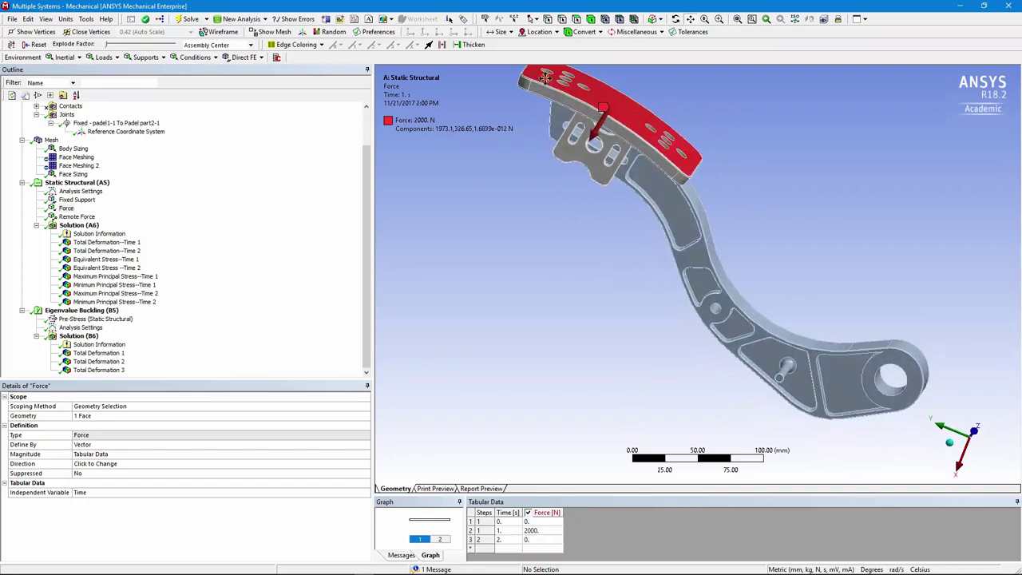
middle_drag(709, 166, 123, 165)
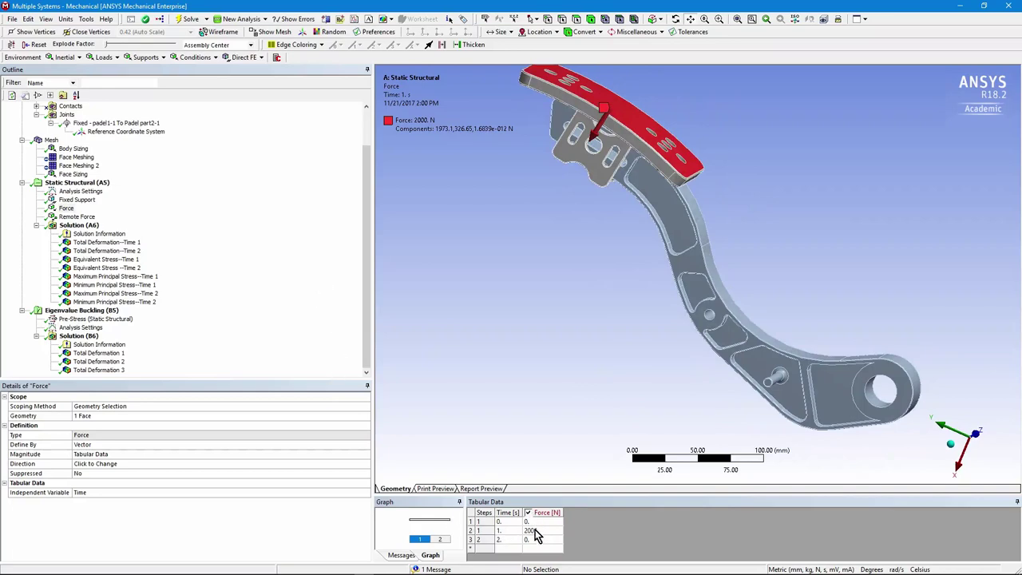
mouse_move(625, 345)
middle_down()
mouse_move(652, 340)
mouse_move(612, 349)
middle_up()
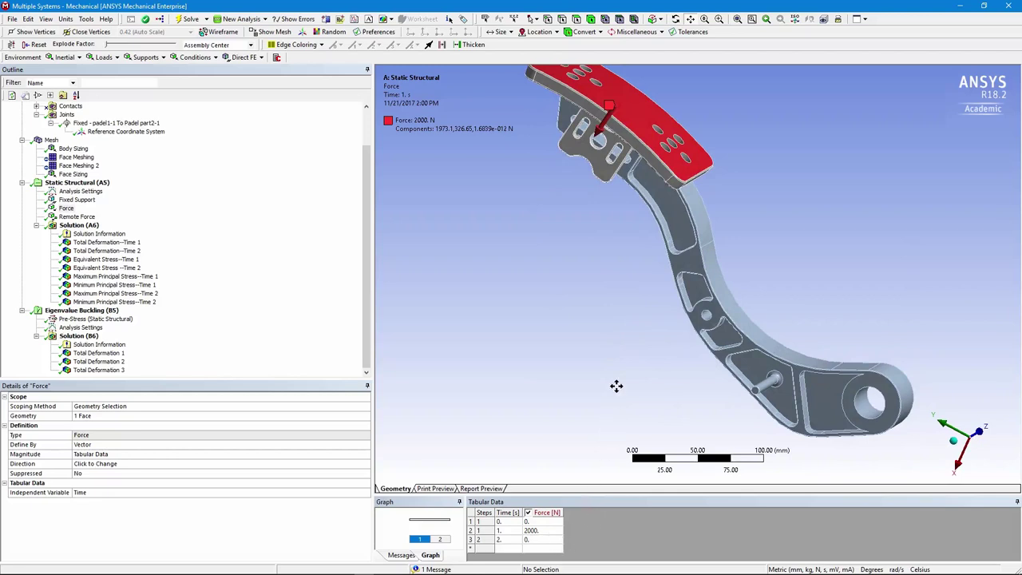
middle_drag(650, 333, 641, 343)
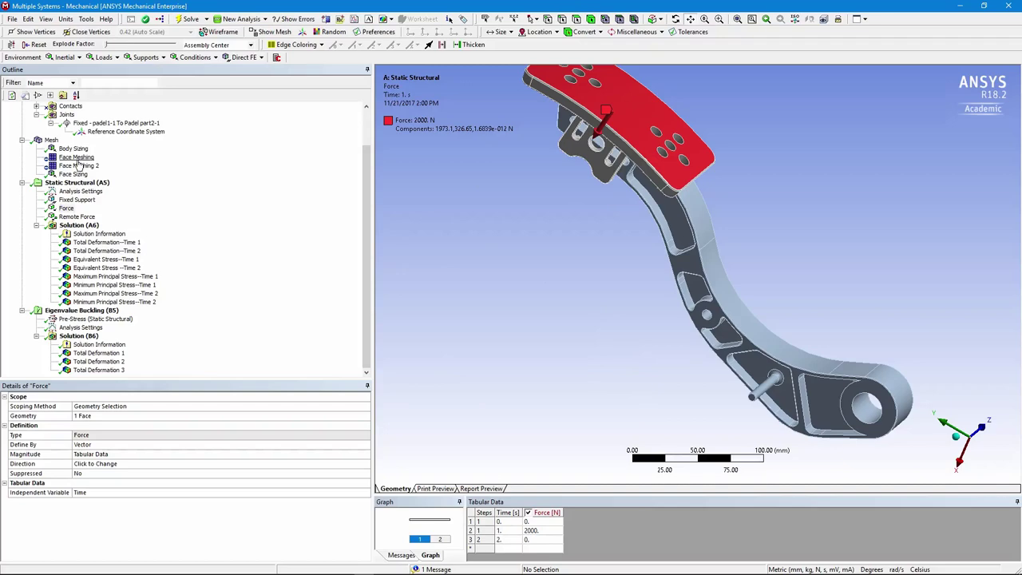
- Select the remote force on the pedal pad and recolour the loaded face
click(76, 217)
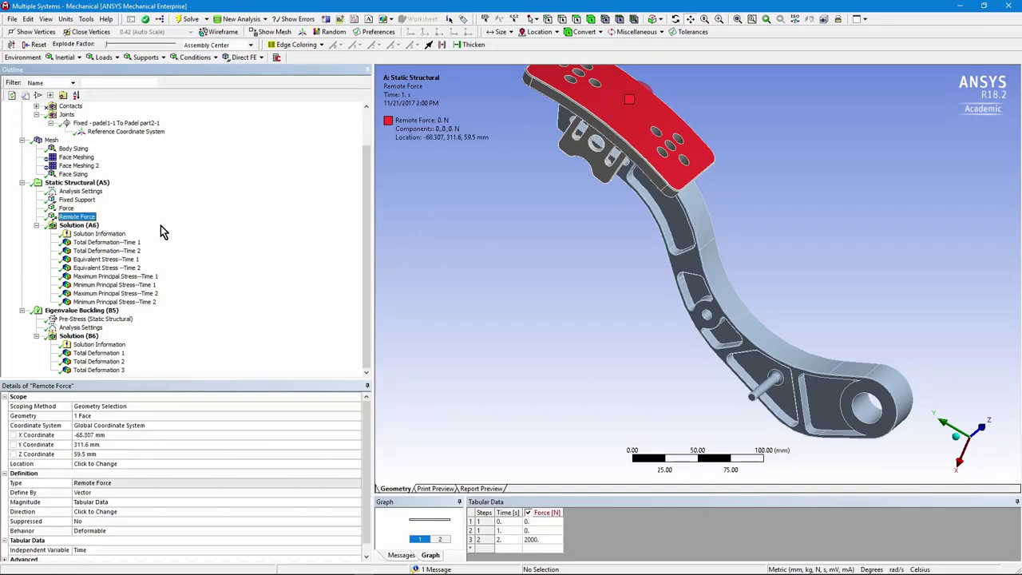
middle_drag(638, 354, 616, 324)
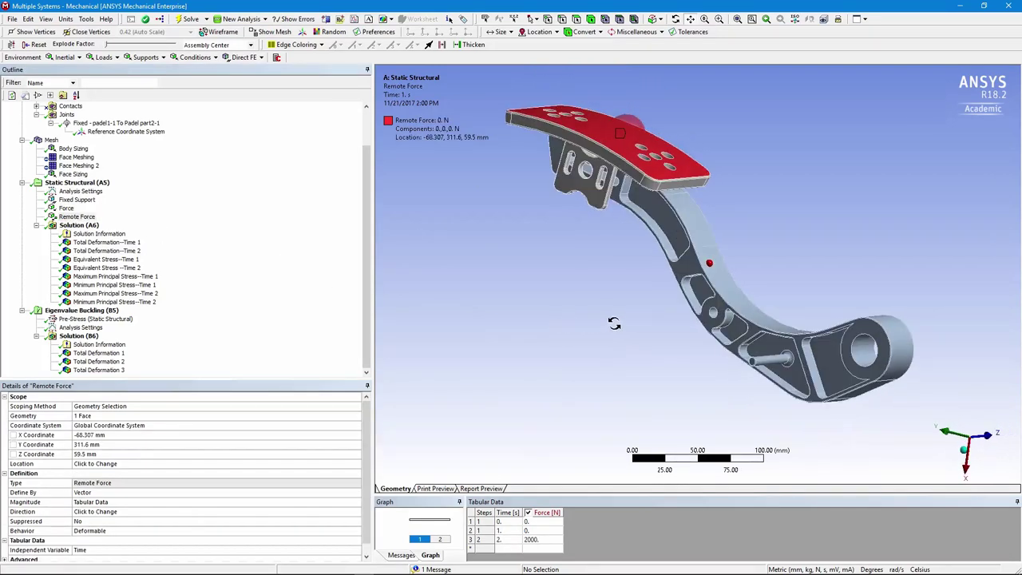
click(334, 31)
mouse_move(666, 204)
middle_down()
mouse_move(731, 214)
mouse_move(764, 185)
mouse_move(690, 212)
middle_up()
mouse_move(627, 229)
middle_down()
mouse_move(548, 244)
mouse_move(611, 96)
middle_up()
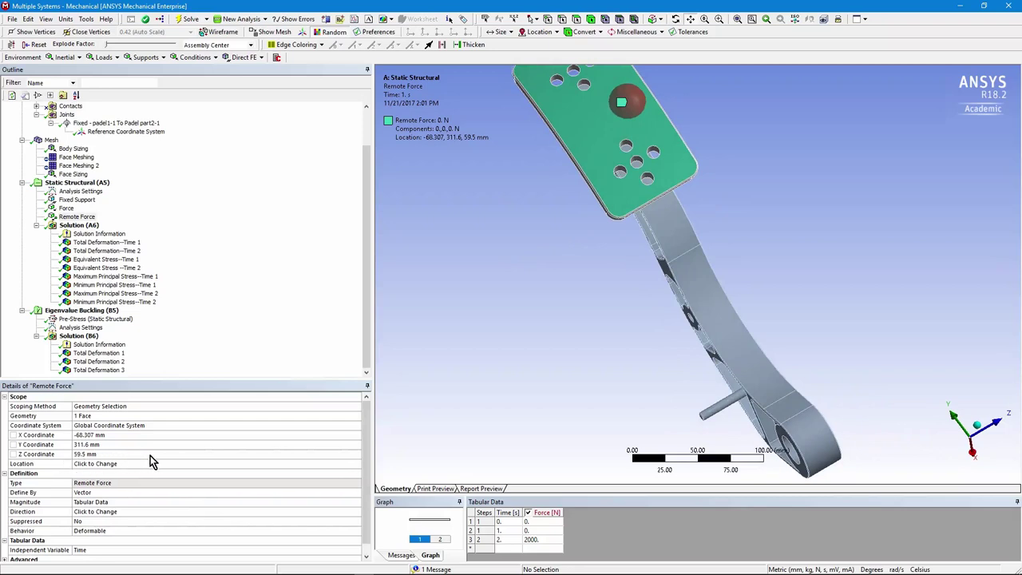
middle_drag(633, 197, 529, 312)
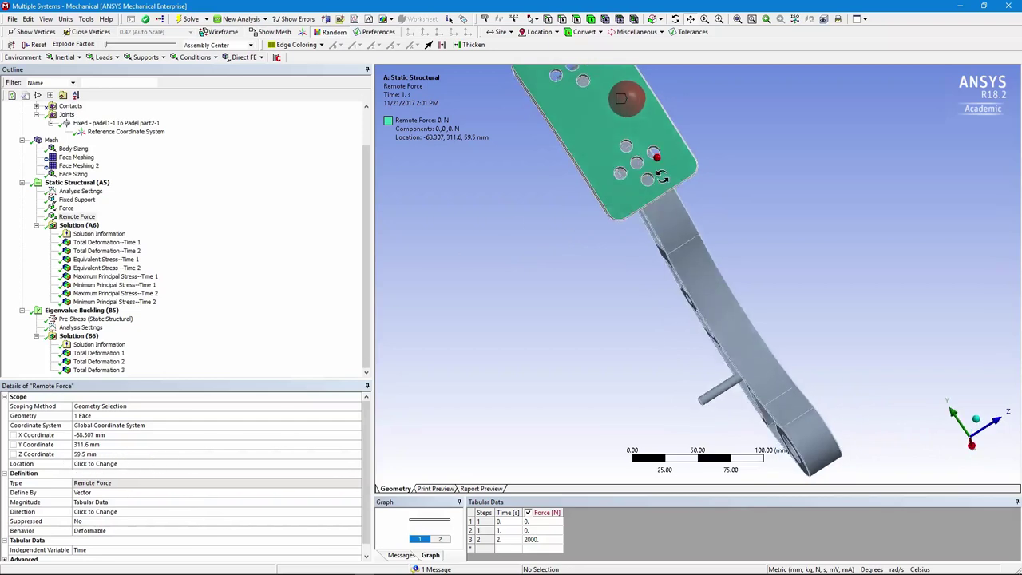
- Expand the remote force's Advanced settings to confirm the 15 mm pinball region
scroll(370, 429, down, 1)
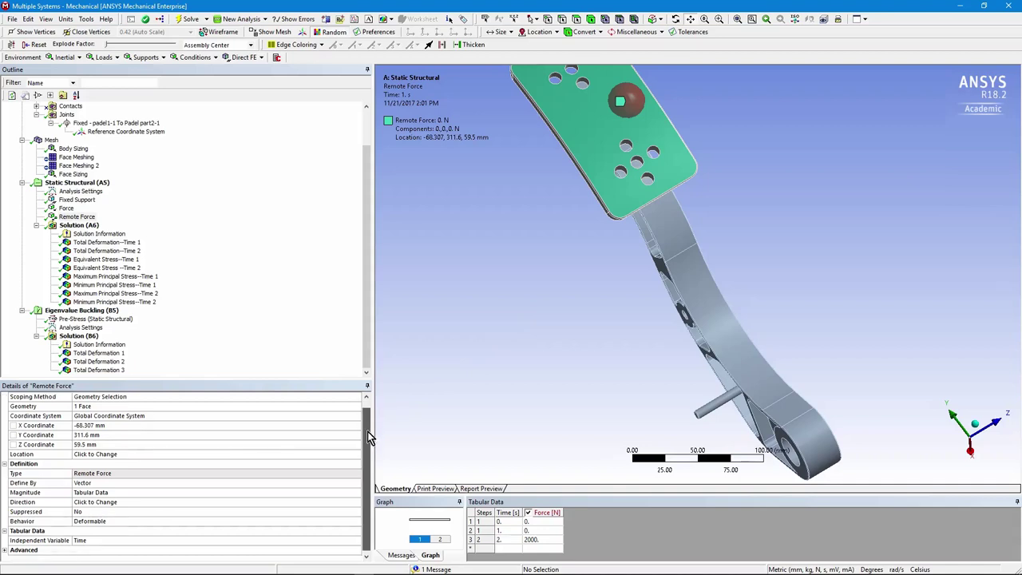
click(4, 550)
scroll(368, 447, down, 1)
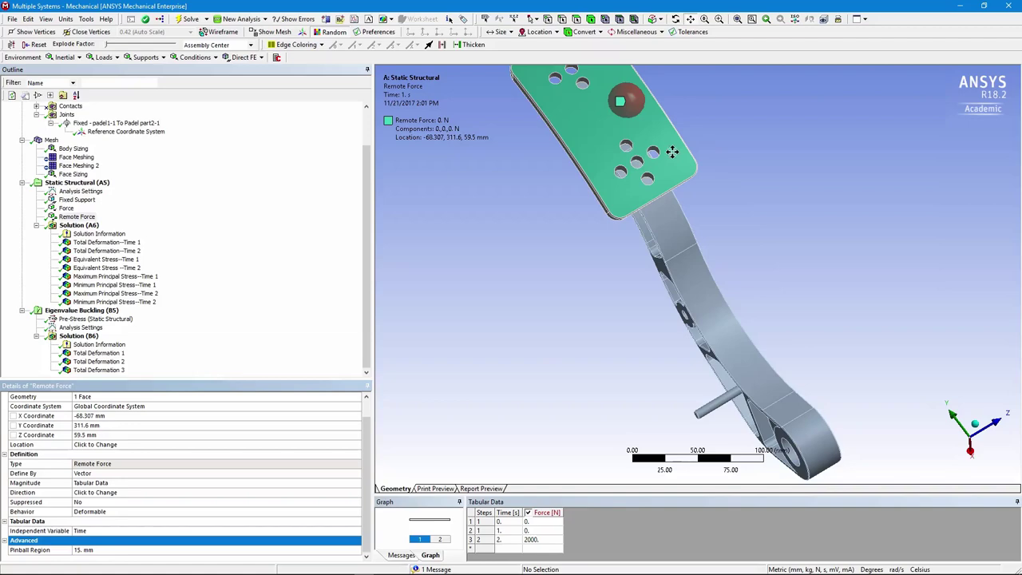
mouse_move(673, 151)
middle_down()
mouse_move(681, 128)
mouse_move(661, 213)
middle_up()
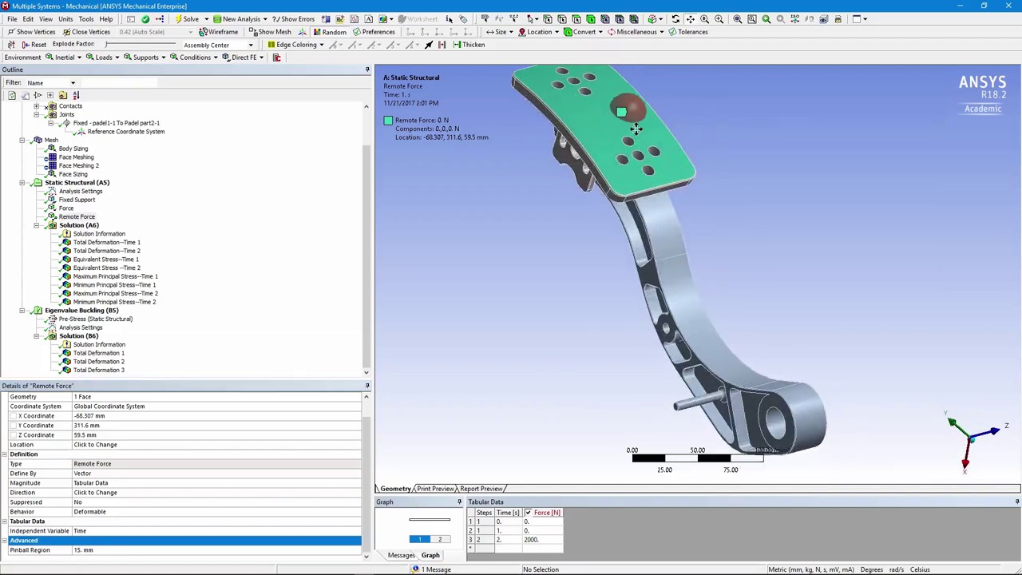
middle_drag(655, 155, 464, 300)
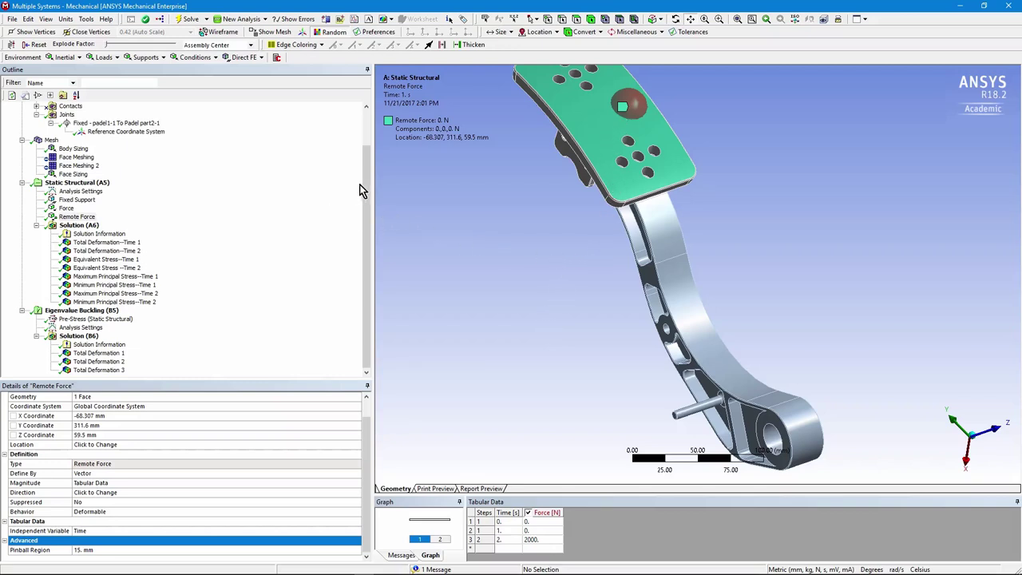
mouse_move(631, 293)
middle_down()
mouse_move(661, 282)
mouse_move(645, 258)
middle_up()
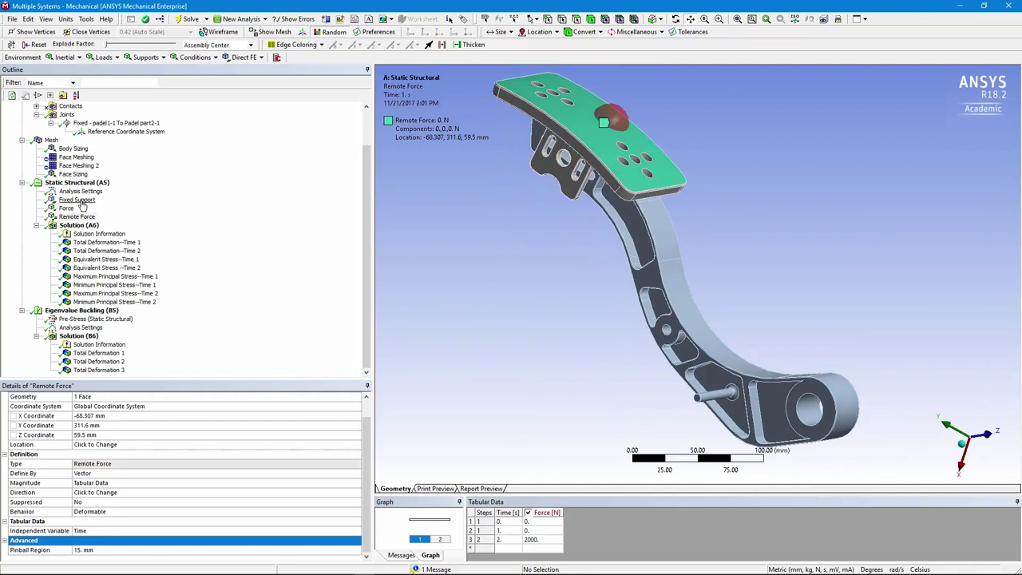
- Animate the Time 1 total deformation (up to 1.64 mm), then show Time 1 equivalent stress
click(51, 141)
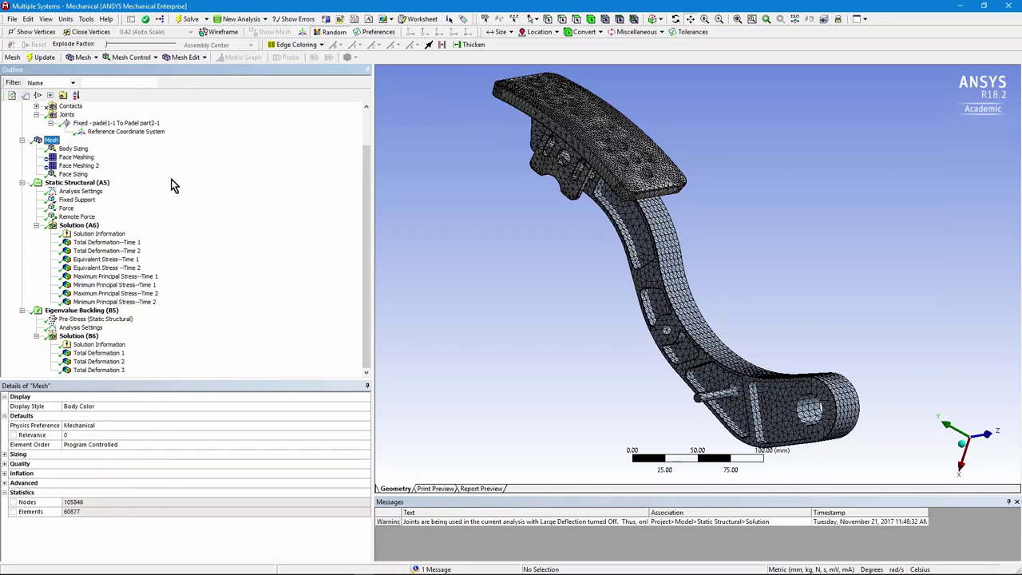
click(106, 242)
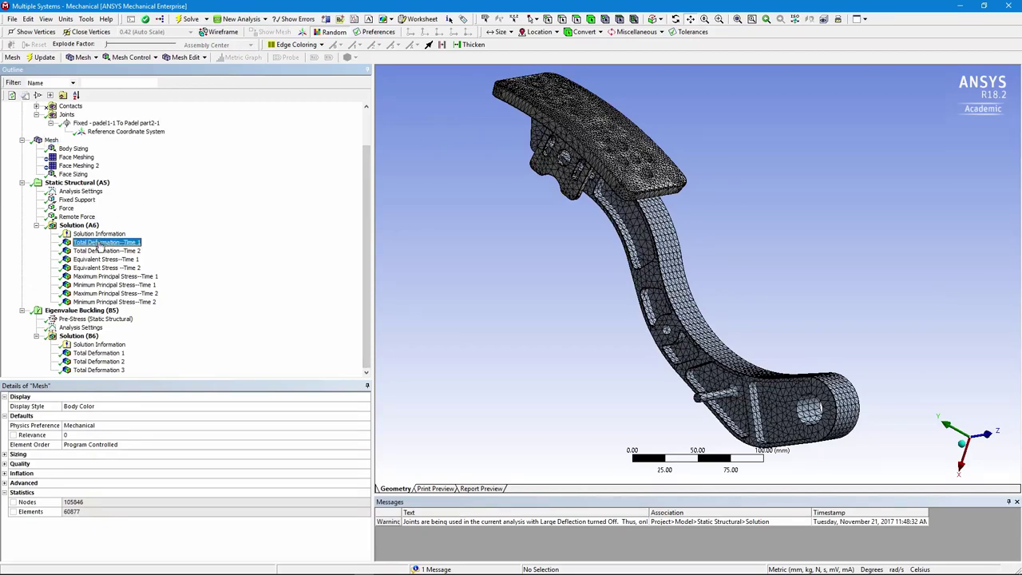
middle_drag(612, 346, 513, 338)
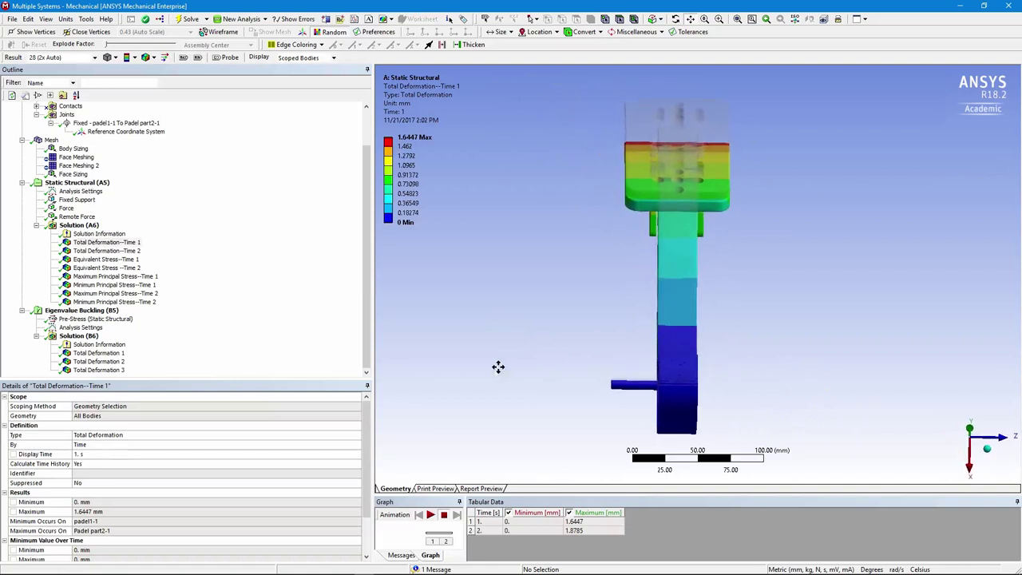
click(431, 516)
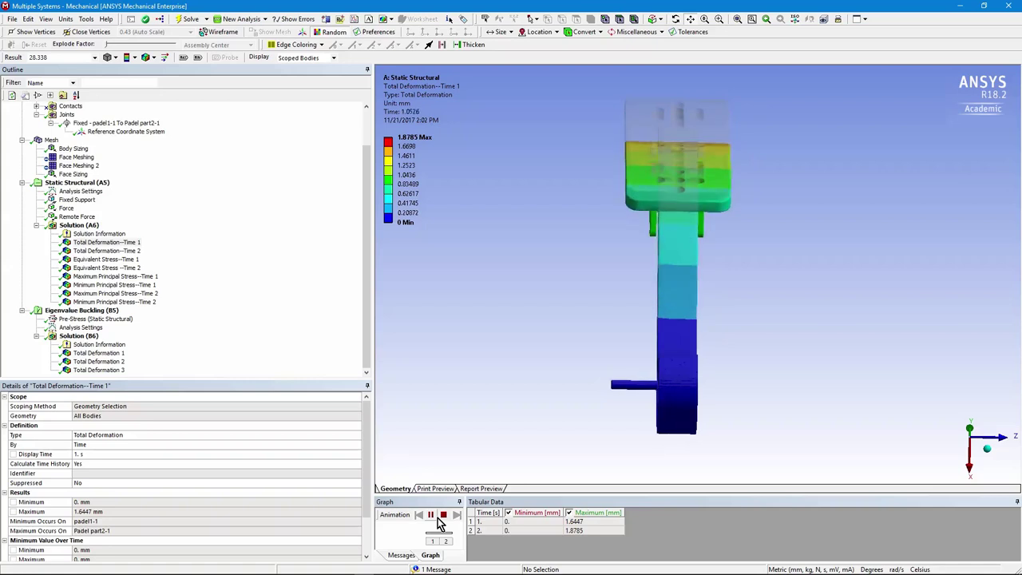
click(441, 516)
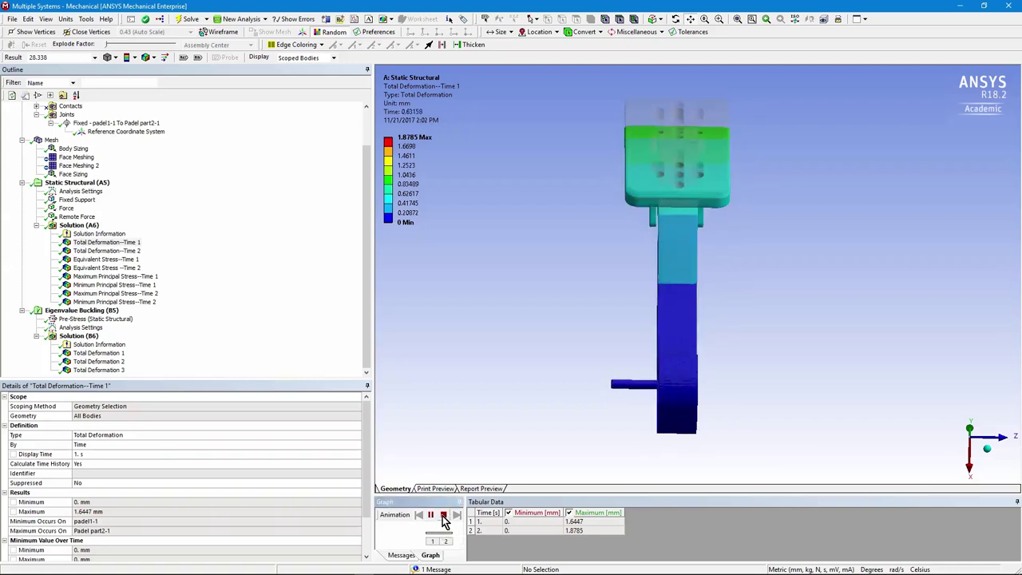
click(106, 259)
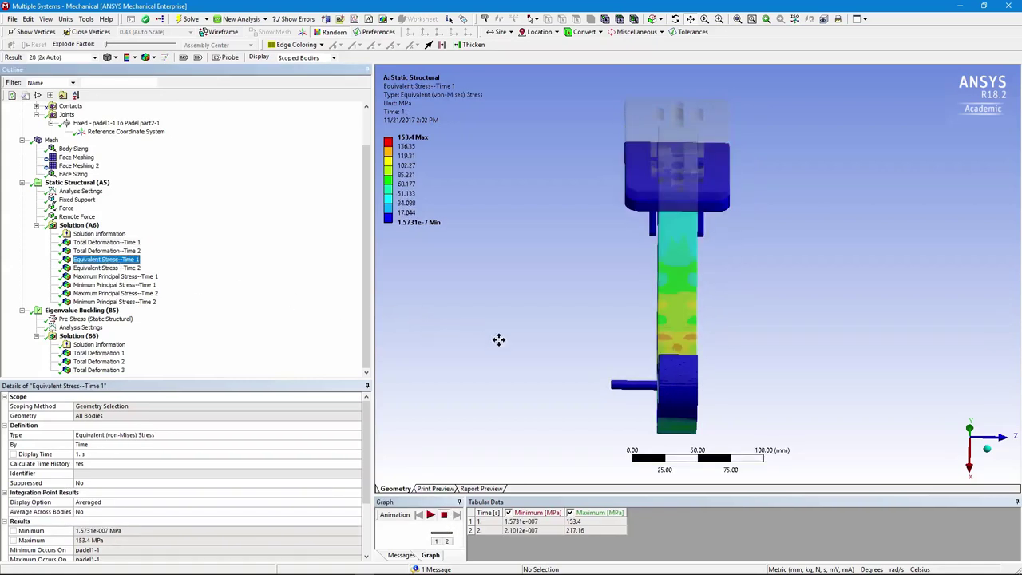
mouse_move(628, 399)
middle_down()
mouse_move(814, 399)
mouse_move(630, 396)
middle_up()
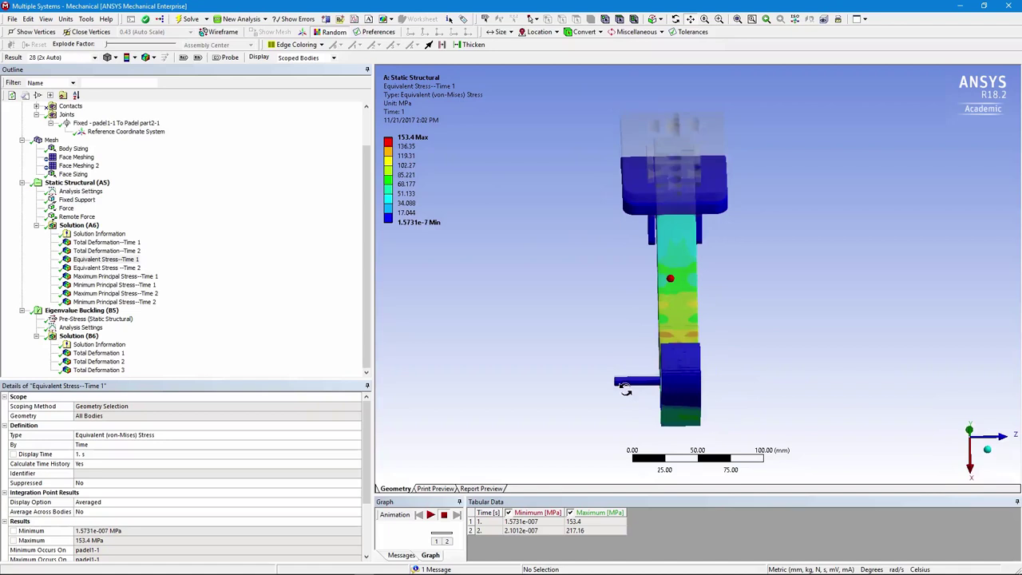
mouse_move(679, 383)
middle_down()
mouse_move(622, 366)
mouse_move(617, 380)
middle_up()
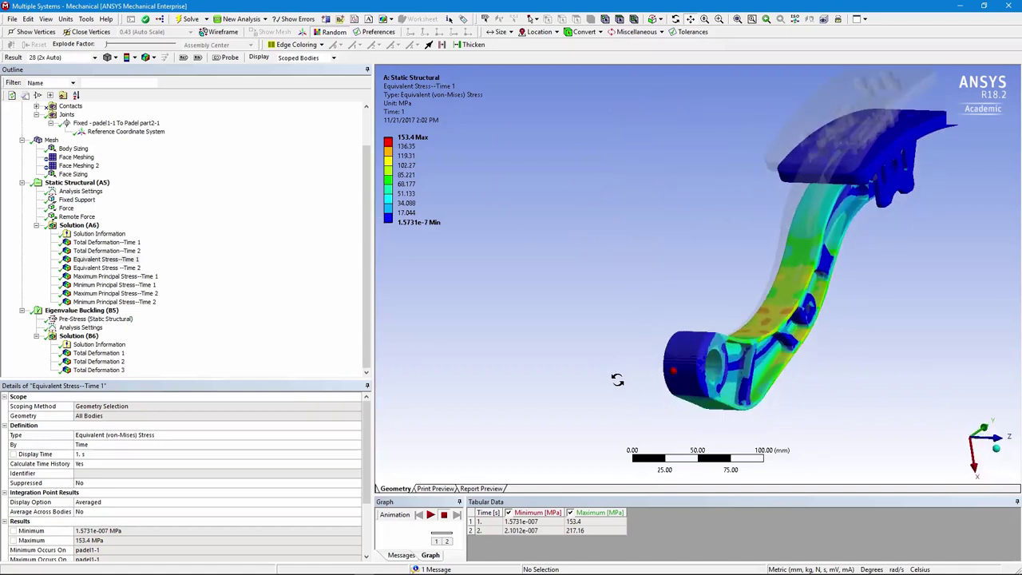
click(431, 516)
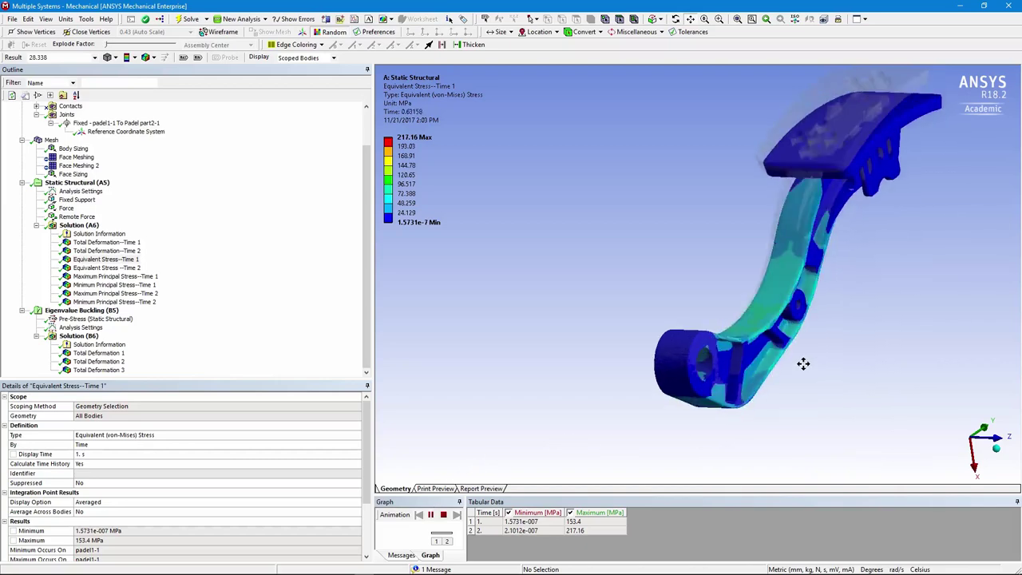
middle_drag(748, 340, 665, 291)
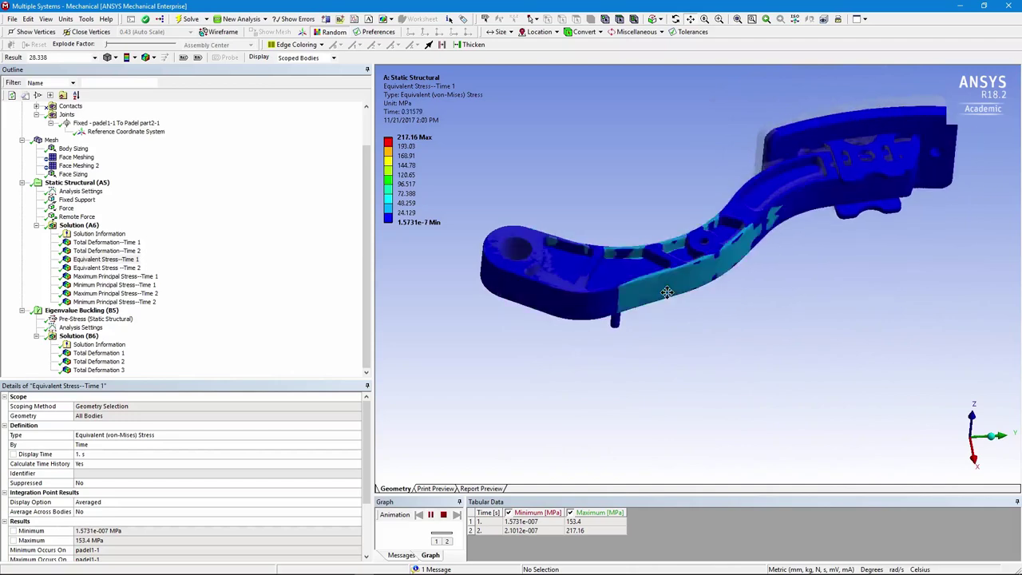
mouse_move(667, 292)
middle_down()
mouse_move(673, 337)
mouse_move(708, 370)
mouse_move(746, 372)
mouse_move(679, 397)
middle_up()
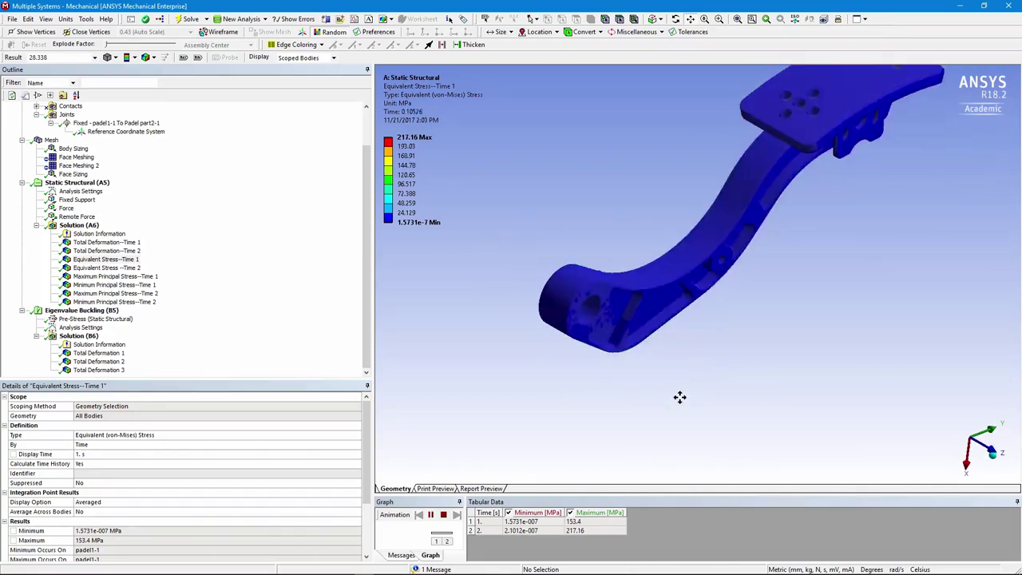
click(443, 515)
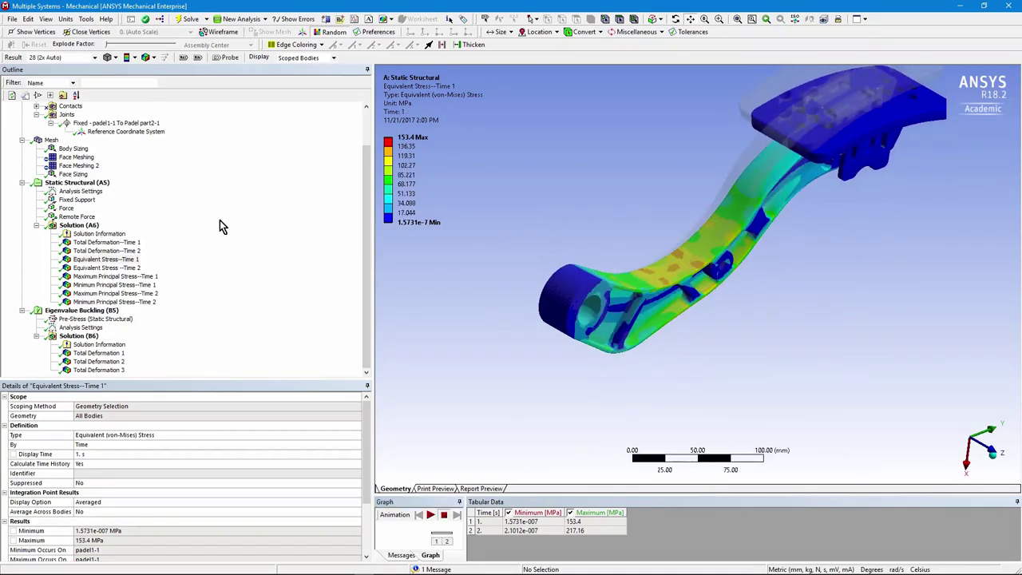
- View the Time 1 maximum and minimum principal stress plots (minimum -126.34 to 15.199 MPa)
click(104, 277)
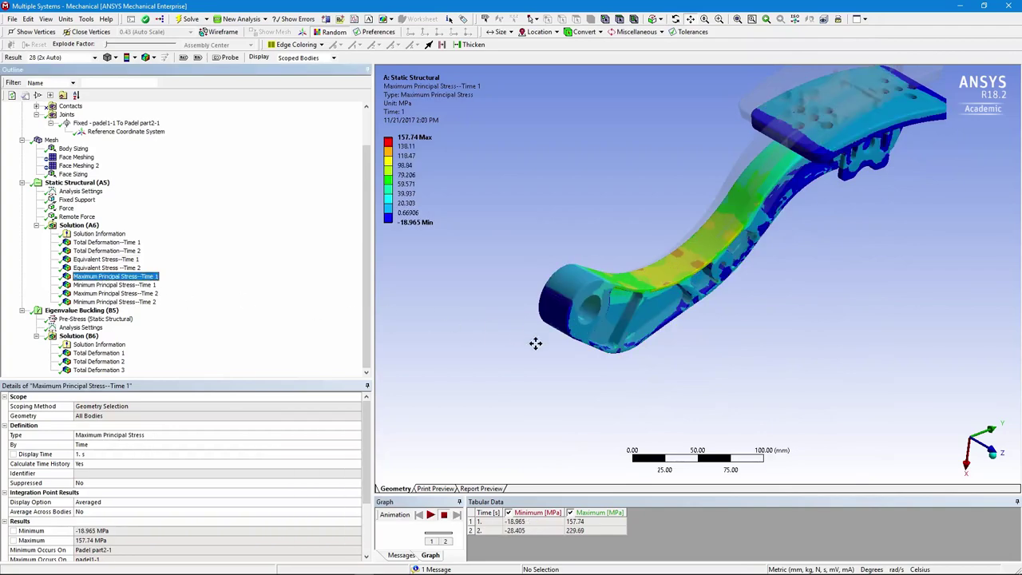
mouse_move(535, 343)
middle_down()
mouse_move(682, 358)
mouse_move(682, 264)
mouse_move(629, 277)
middle_up()
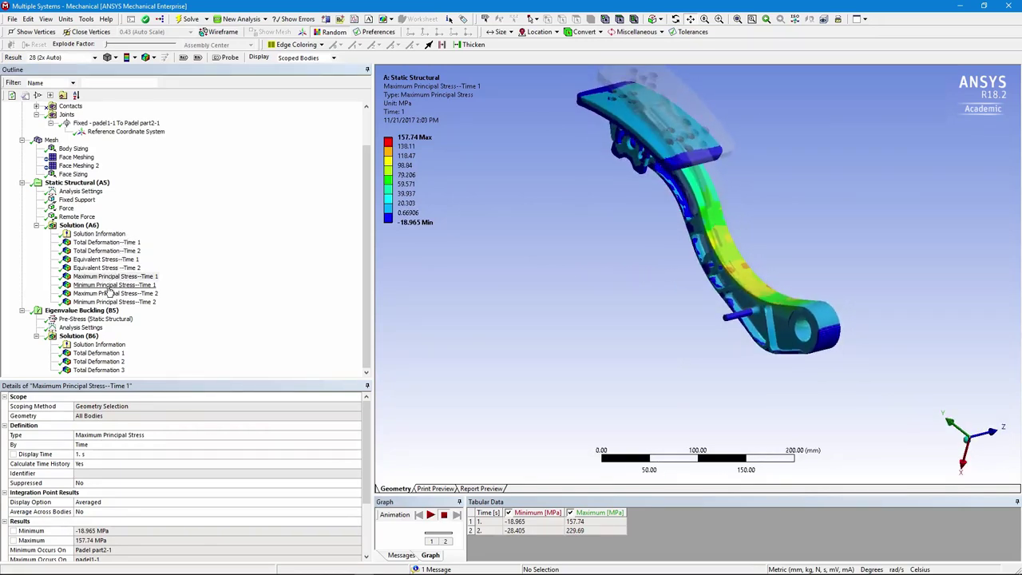
click(107, 285)
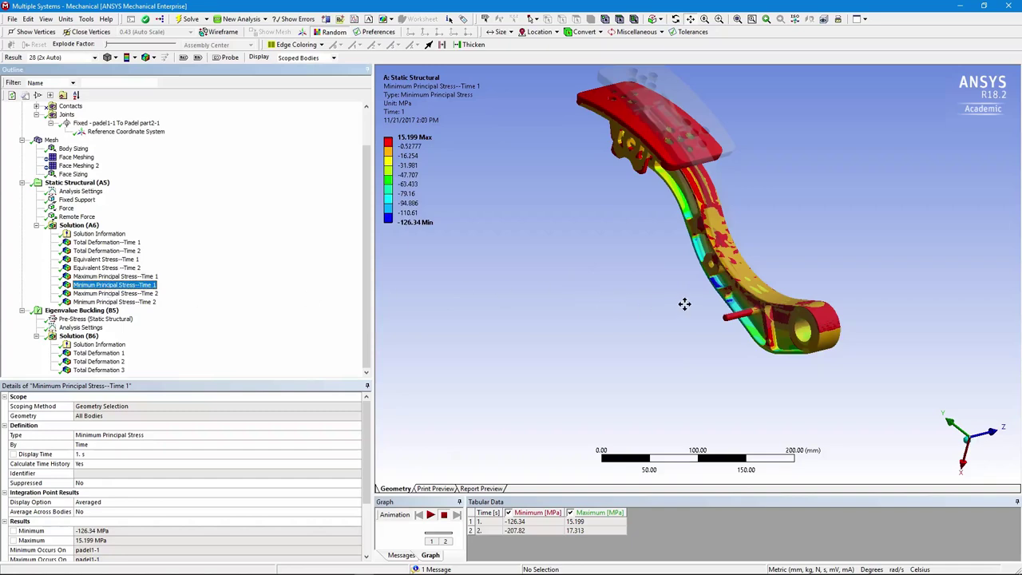
mouse_move(685, 304)
middle_down()
mouse_move(697, 196)
mouse_move(684, 279)
mouse_move(671, 247)
middle_up()
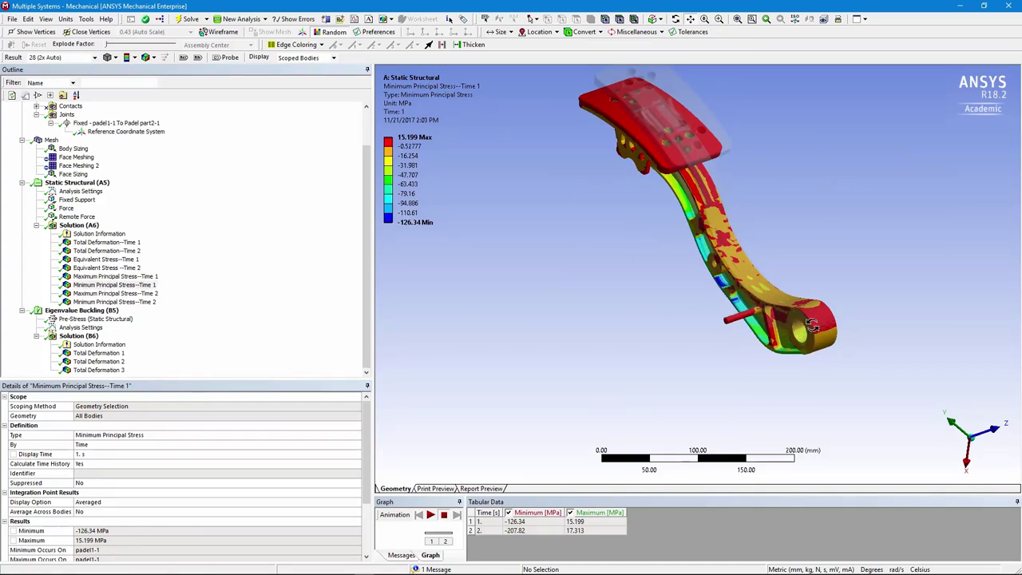
middle_drag(811, 325, 828, 266)
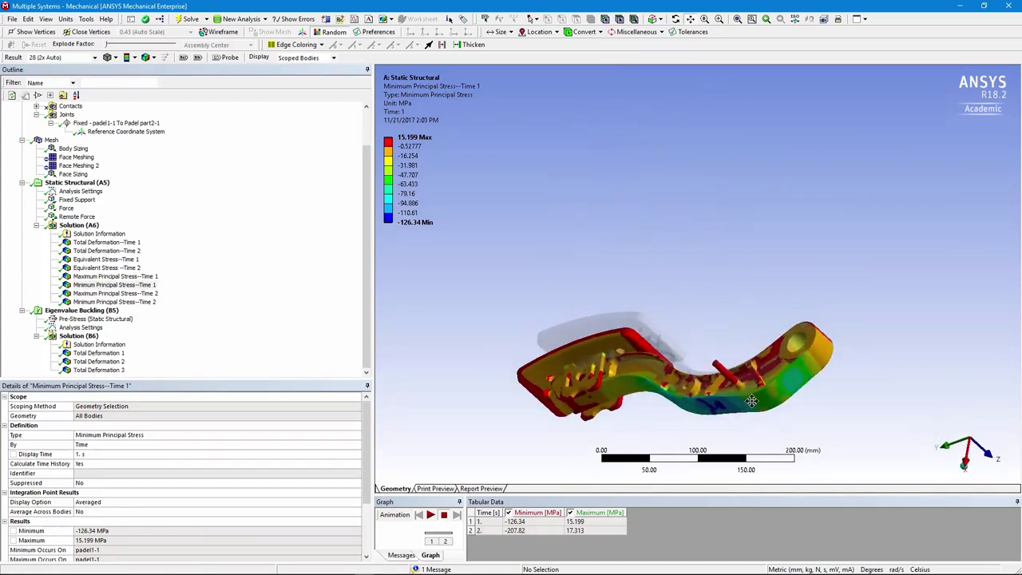
mouse_move(733, 406)
middle_down()
mouse_move(731, 425)
mouse_move(716, 401)
mouse_move(763, 377)
mouse_move(748, 339)
mouse_move(739, 345)
middle_up()
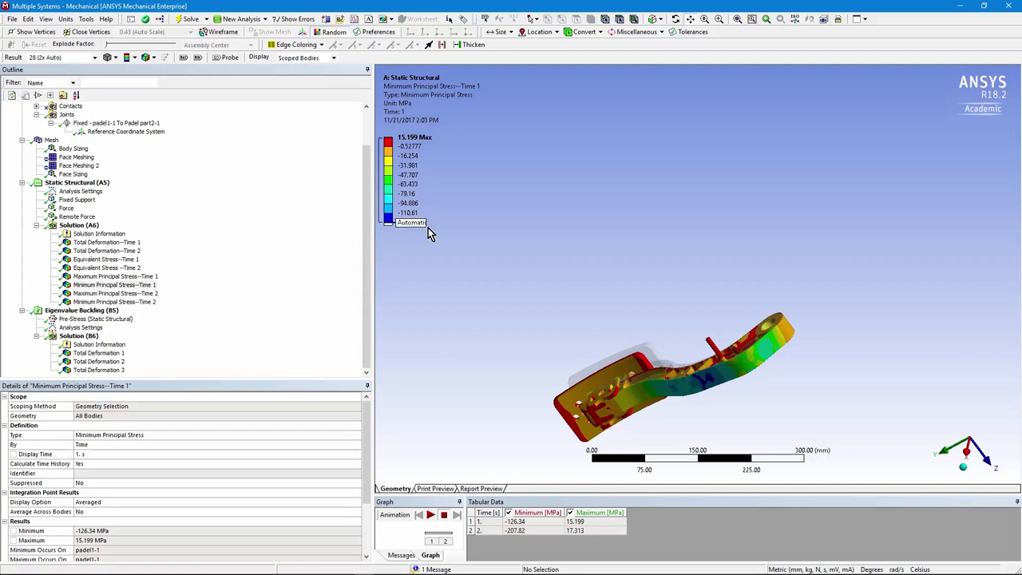
- Display Time 2 minimum principal stress (-207.82 to 17.313 MPa) and fit the stressed arm in view
click(115, 303)
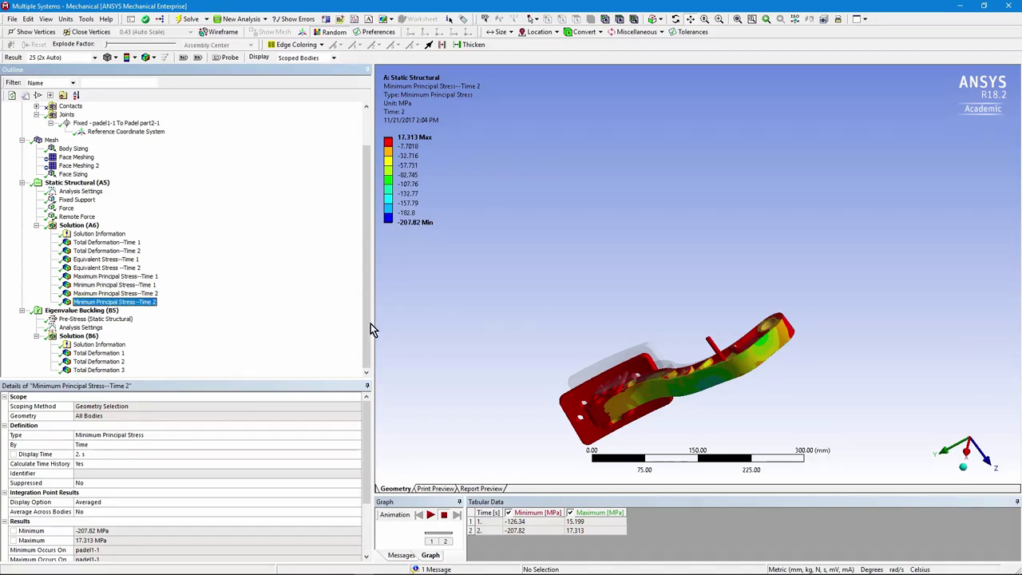
drag(620, 345, 621, 365)
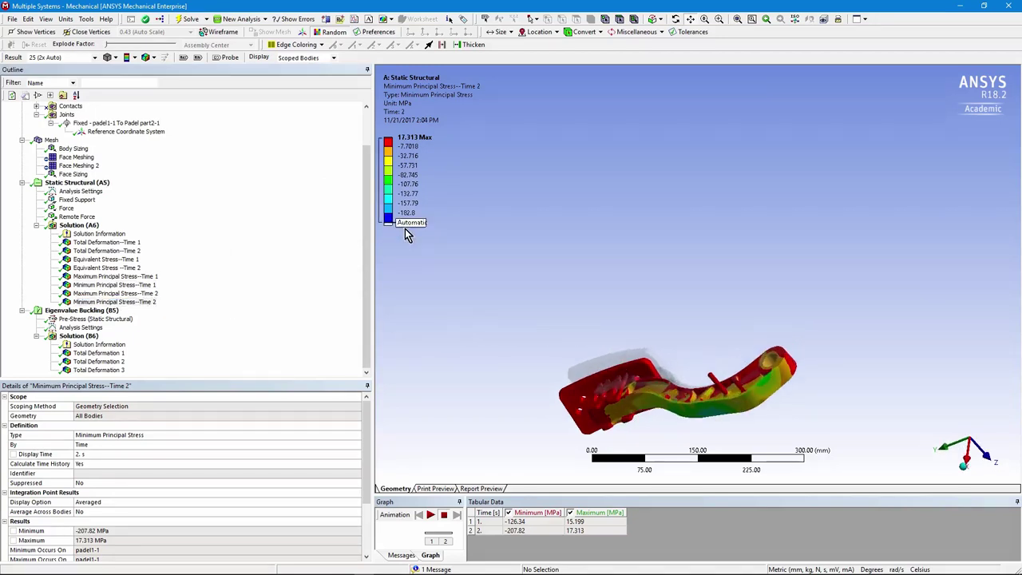
drag(703, 411, 542, 384)
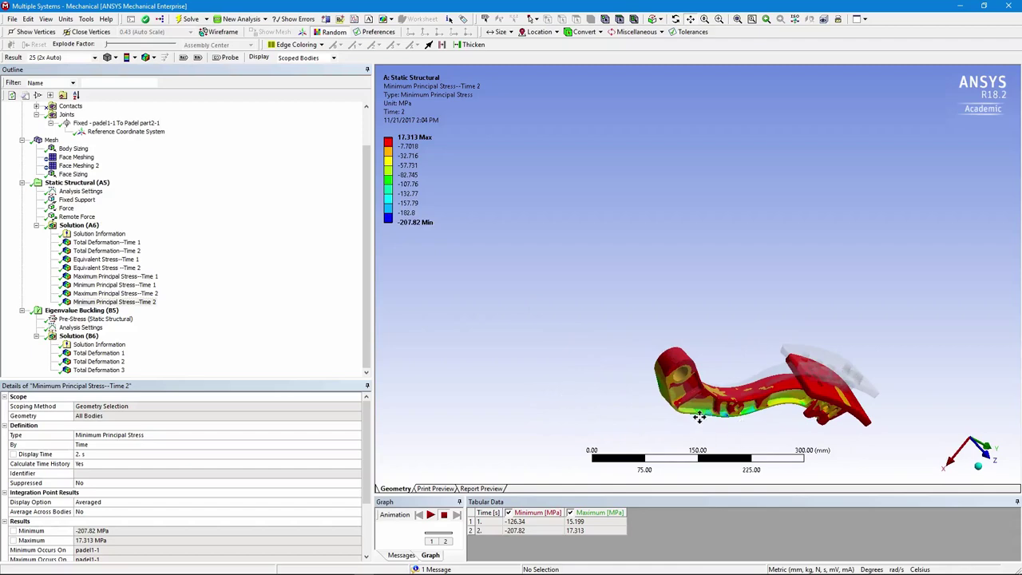
drag(699, 417, 691, 415)
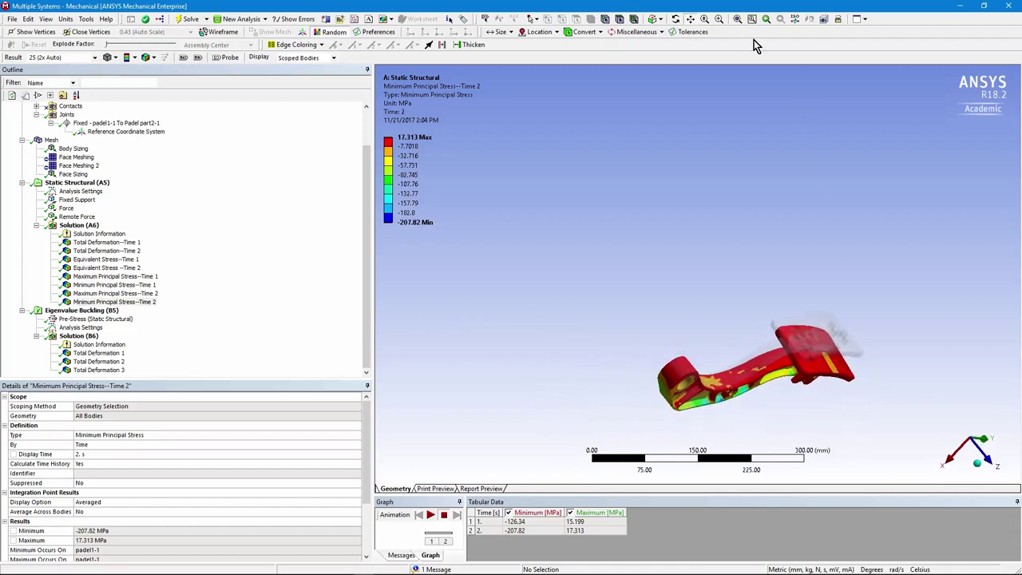
click(737, 19)
drag(708, 218, 716, 218)
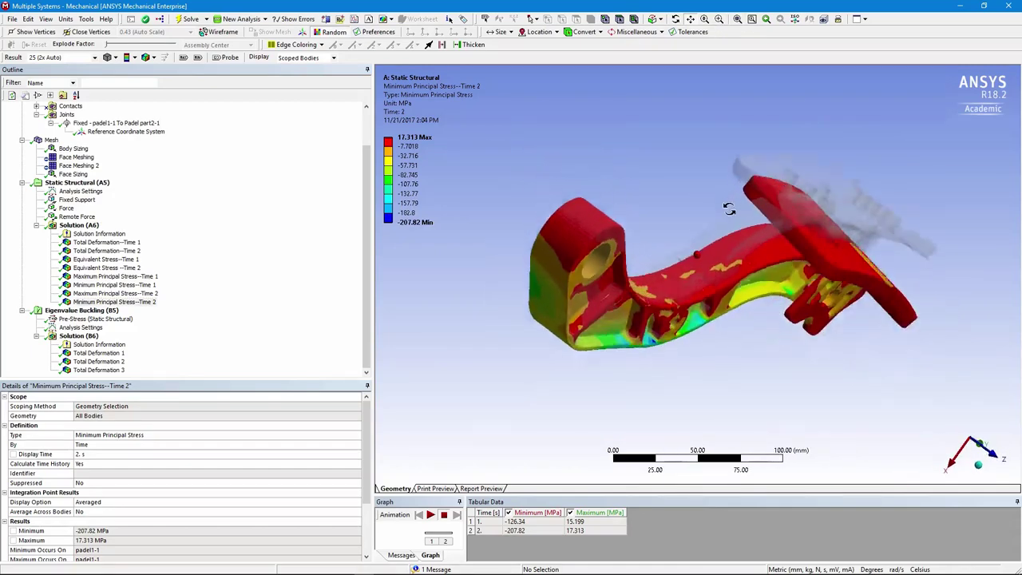
click(368, 281)
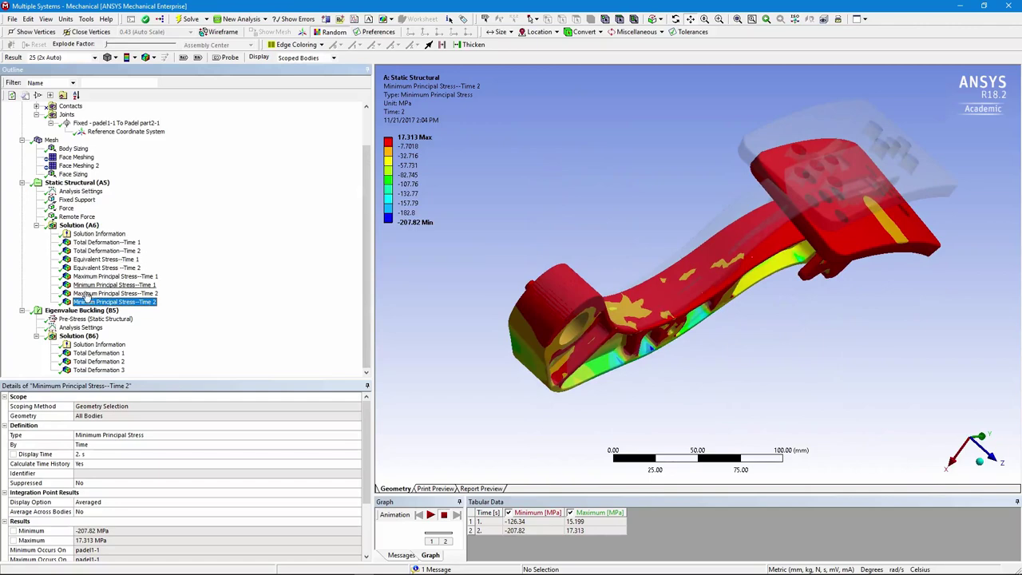
- Check the buckling pre-stress from the last static step and its three requested modes
click(86, 311)
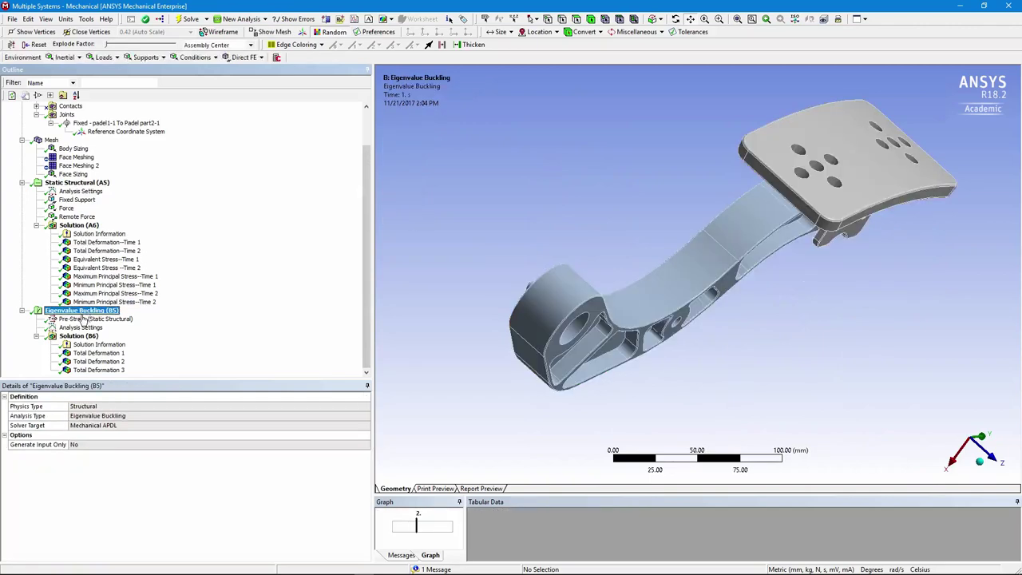
click(82, 319)
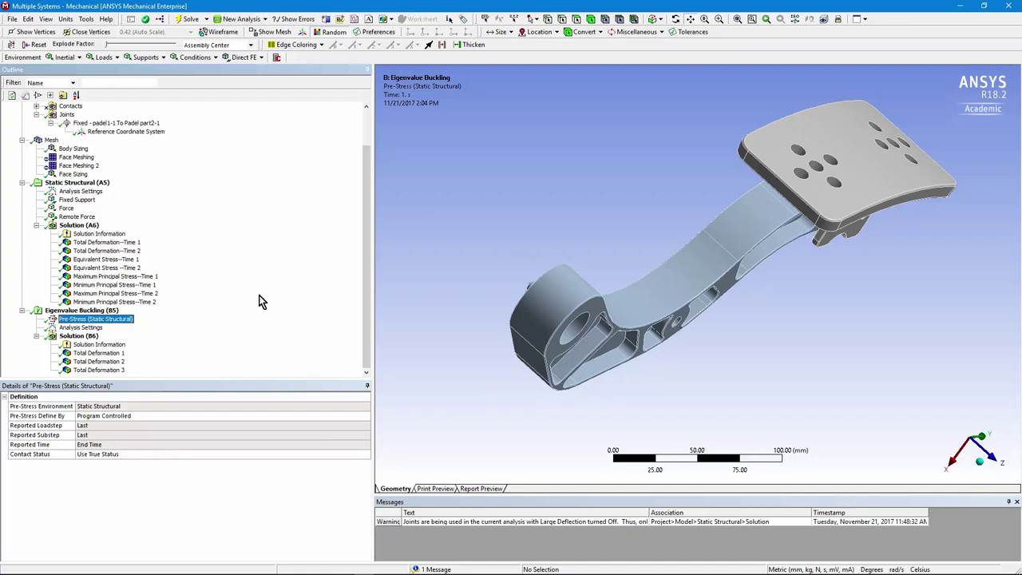
click(81, 327)
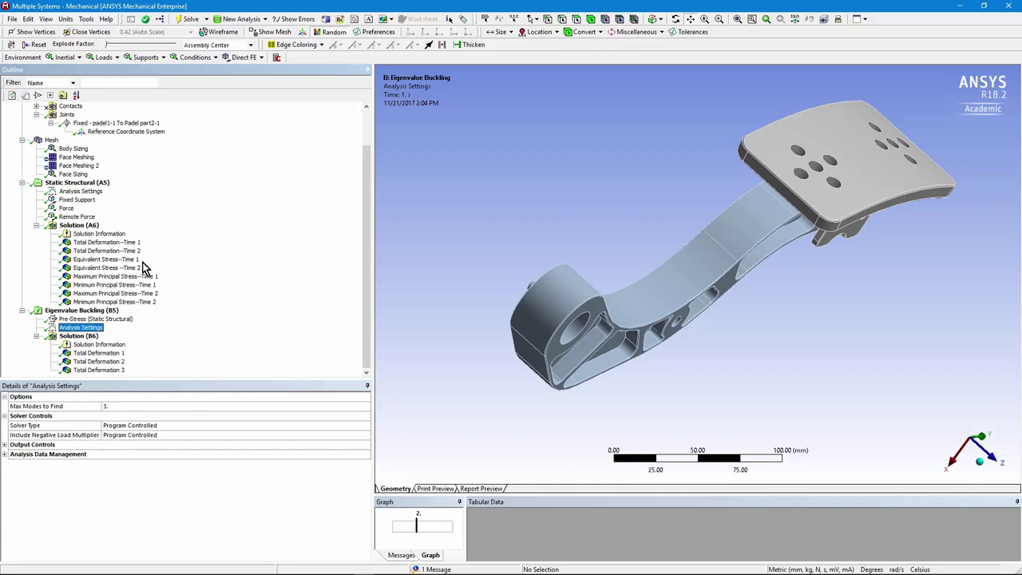
- Show the buckling load multipliers (-95.896, 37.627, 93.86) in an enlarged chart
click(83, 336)
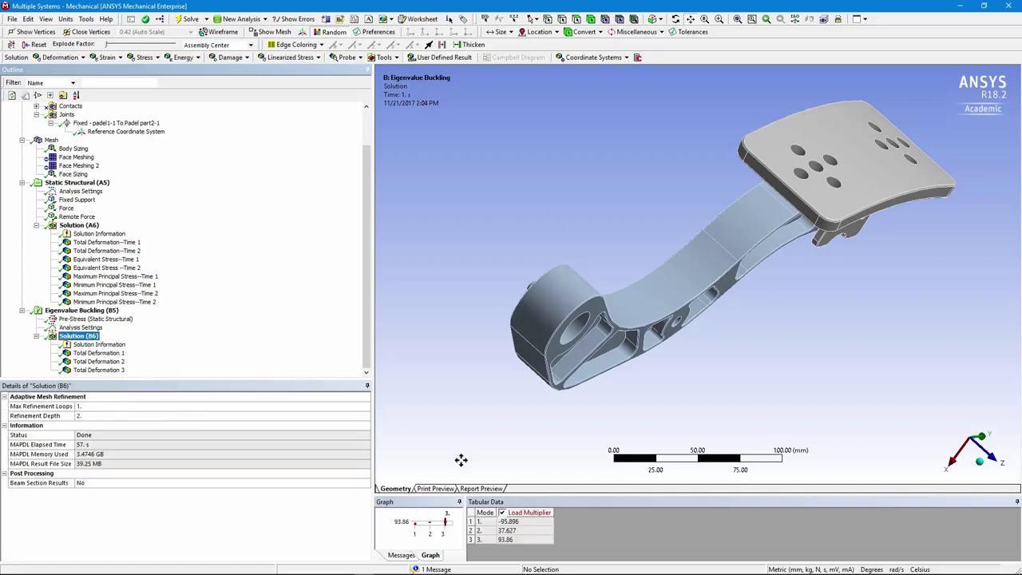
drag(477, 494, 477, 421)
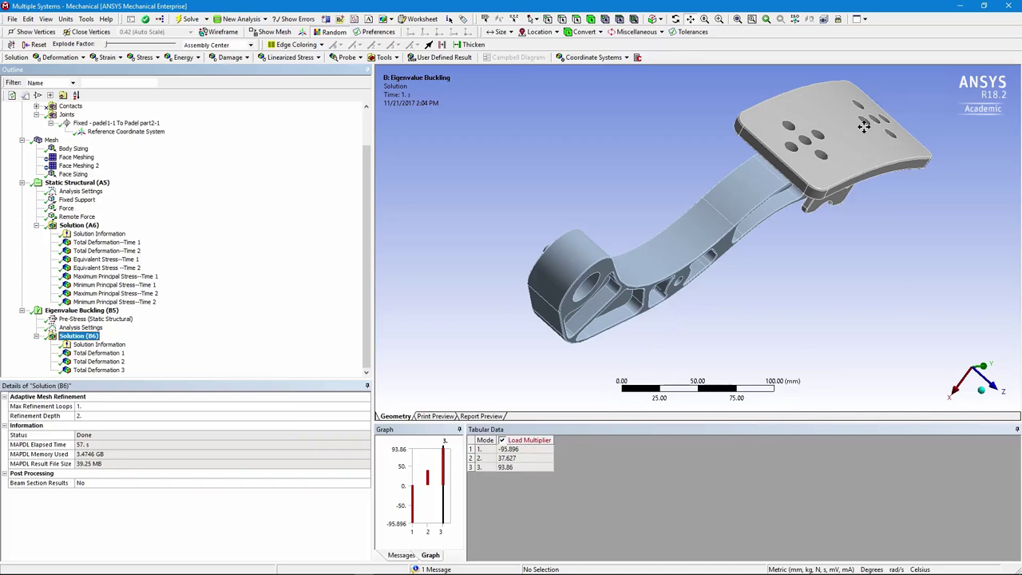
mouse_move(787, 267)
middle_down()
mouse_move(717, 265)
mouse_move(756, 173)
middle_up()
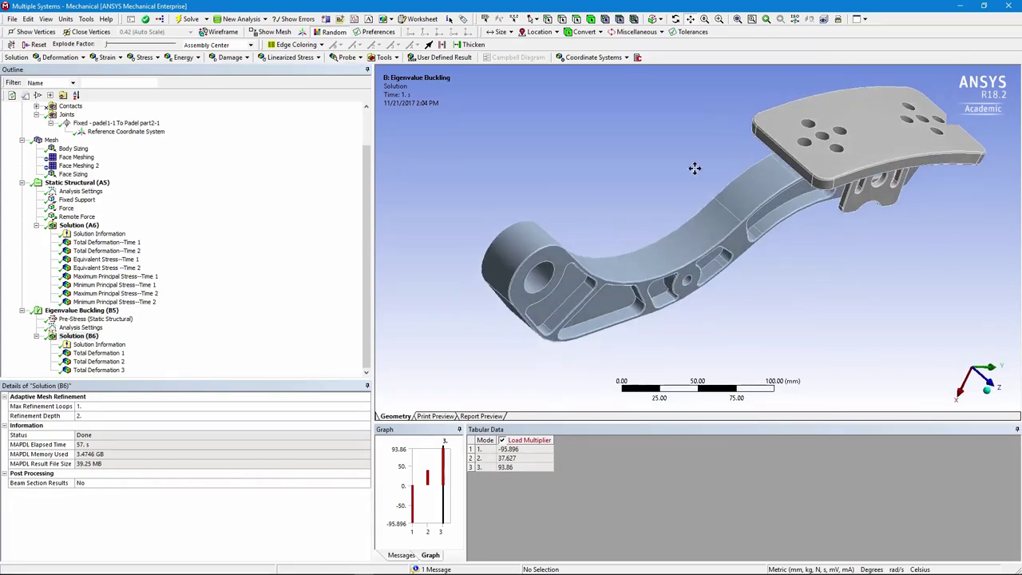
- Display and animate buckling mode 2 (multiplier 37.627, maximum deformation 1.0312)
click(98, 361)
mouse_move(458, 315)
middle_down()
mouse_move(554, 313)
mouse_move(536, 318)
middle_up()
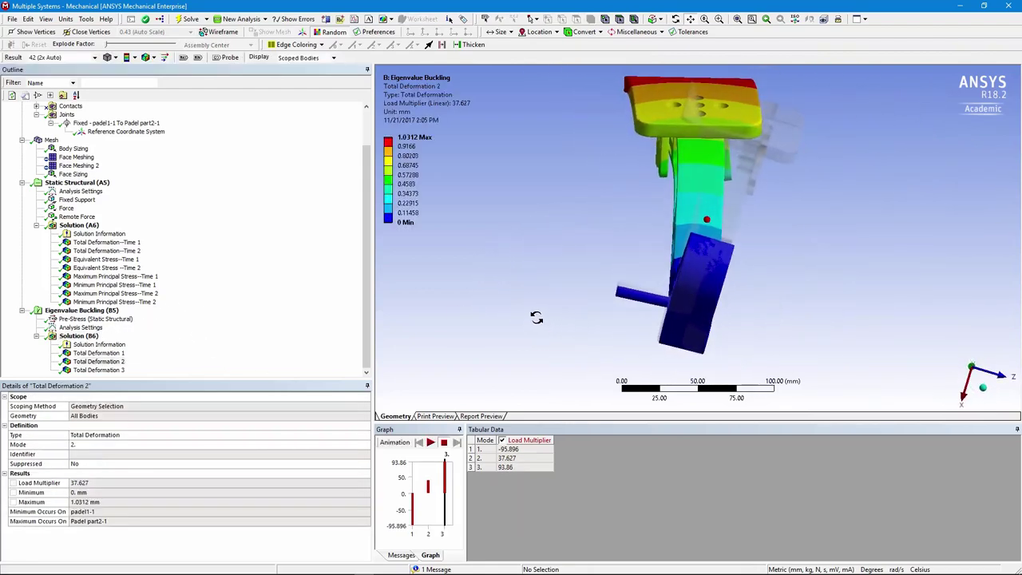
mouse_move(557, 234)
middle_down()
mouse_move(730, 336)
mouse_move(718, 77)
middle_up()
middle_drag(832, 306, 794, 345)
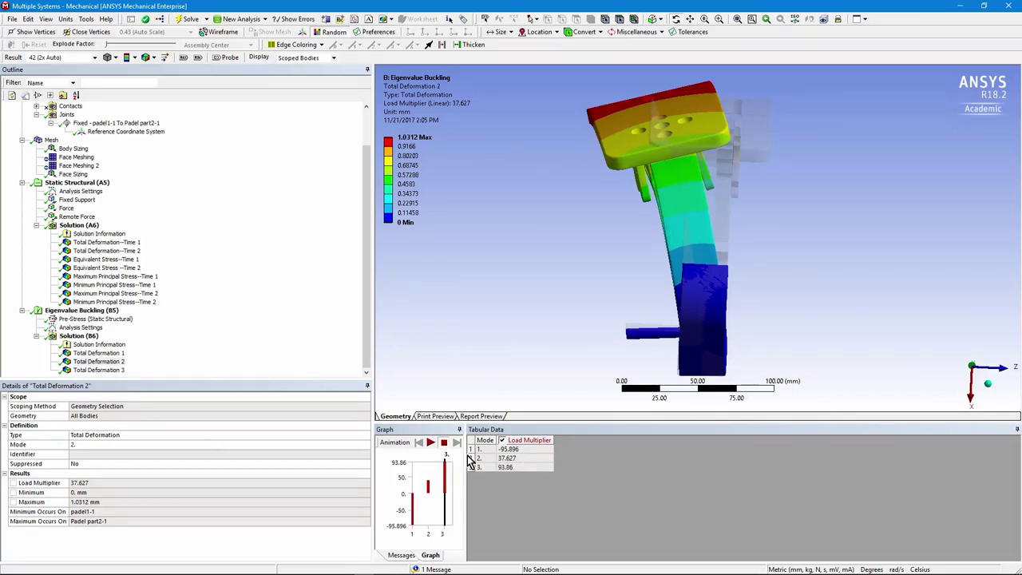
click(431, 444)
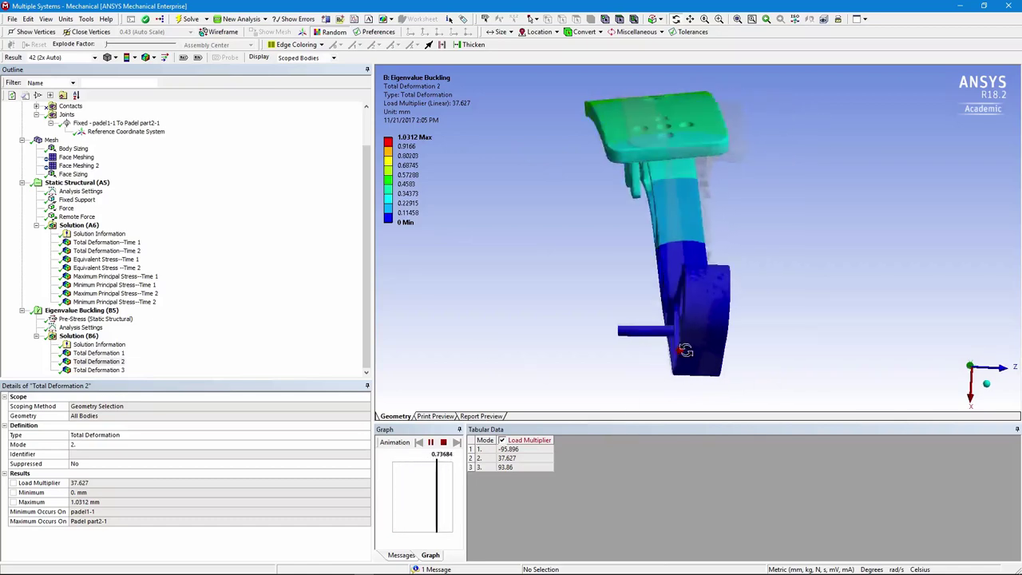
mouse_move(762, 351)
middle_down()
mouse_move(685, 342)
mouse_move(663, 354)
middle_up()
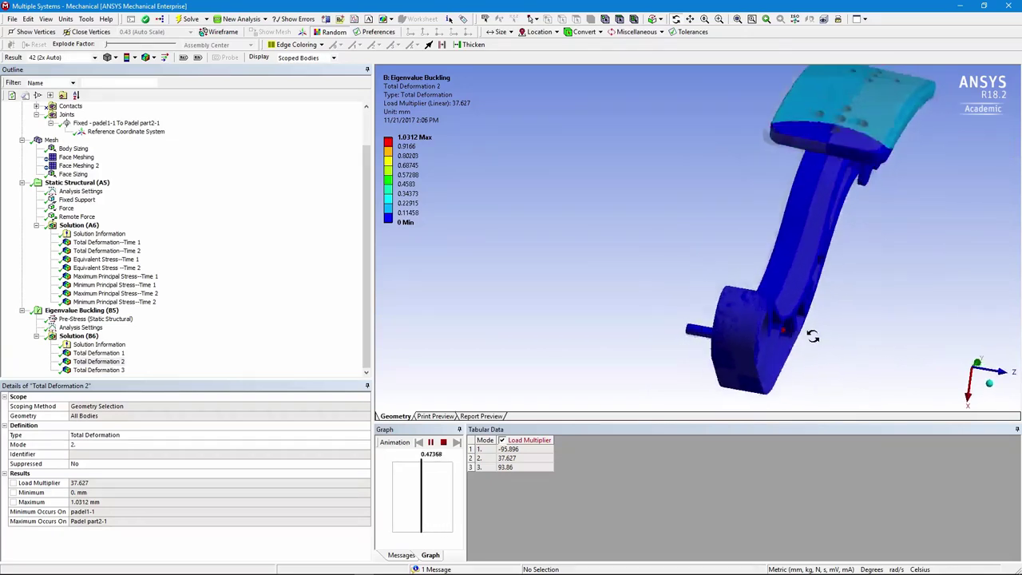
middle_drag(773, 325, 899, 180)
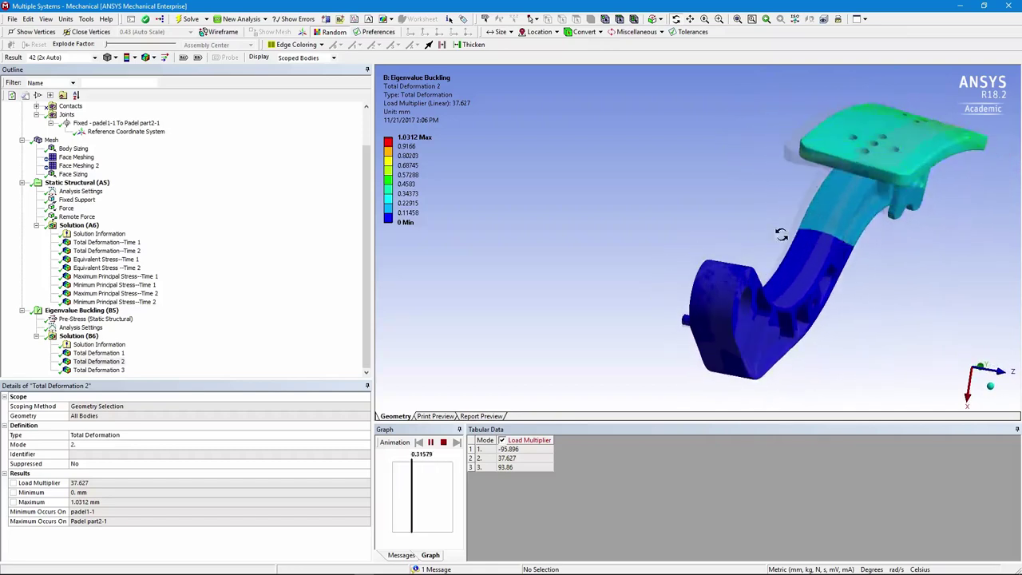
- Stop mode 2, then animate and stop the mode-3 buckling shape (load multiplier 93.86)
click(444, 444)
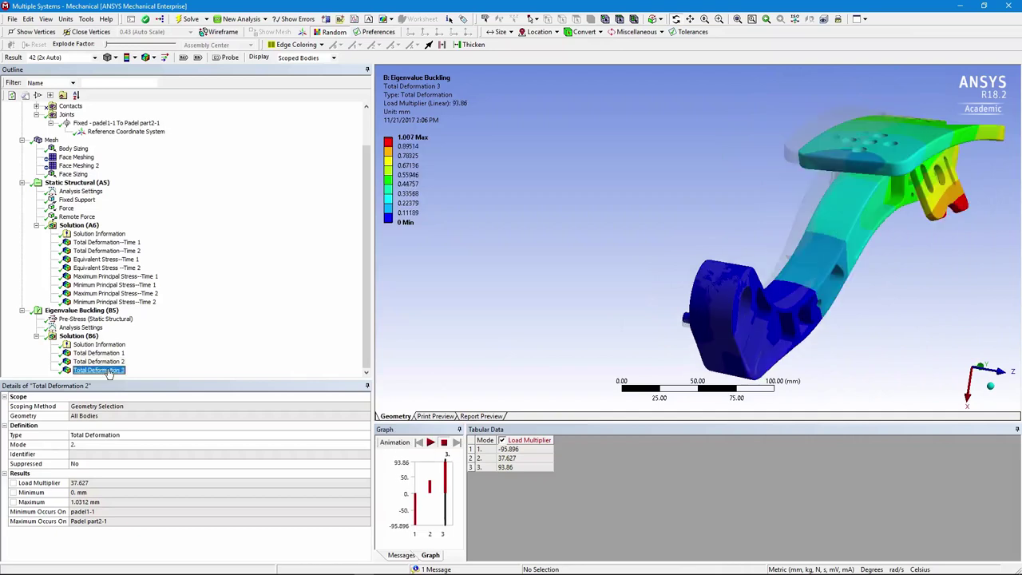
click(110, 371)
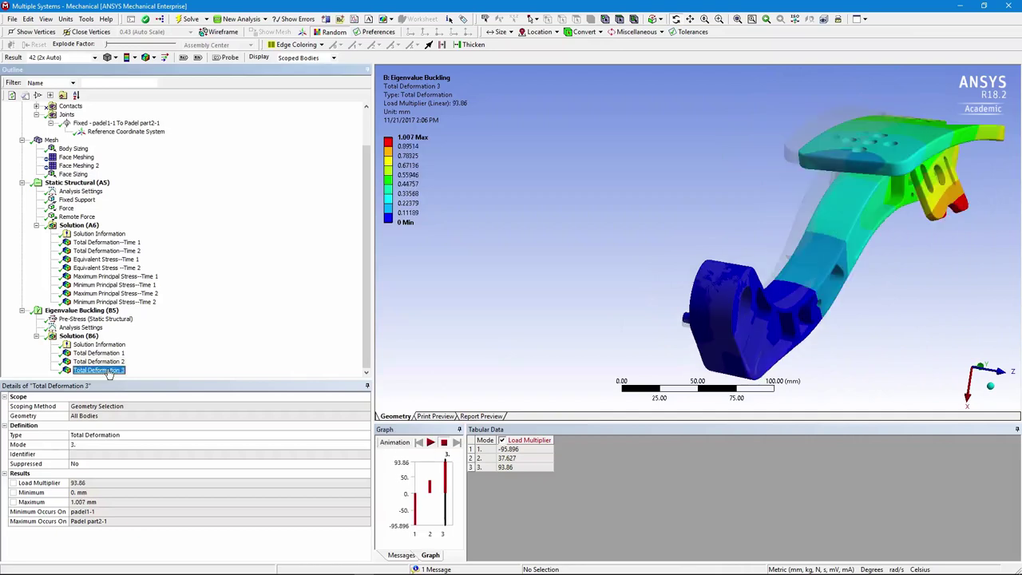
click(432, 442)
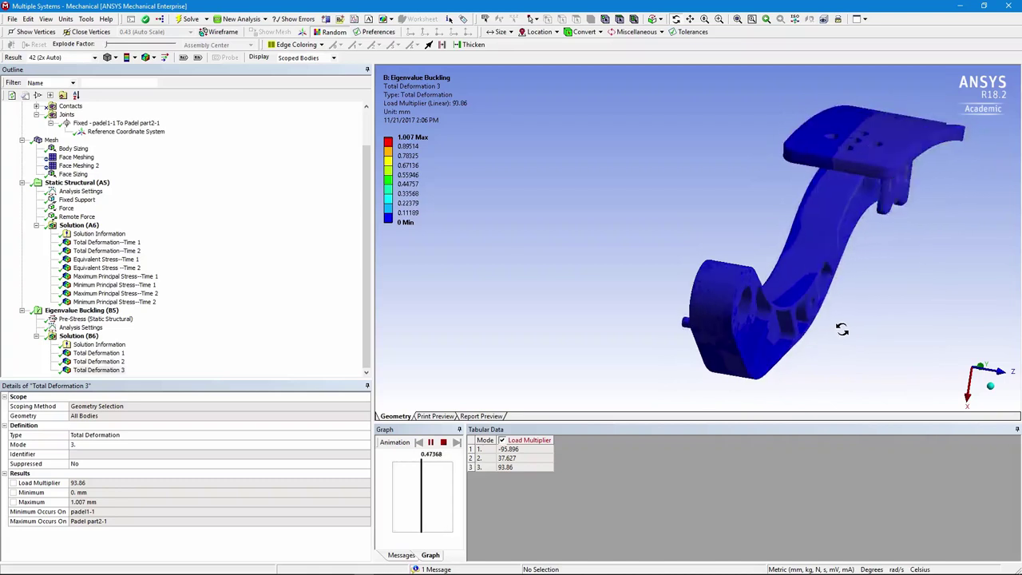
click(444, 444)
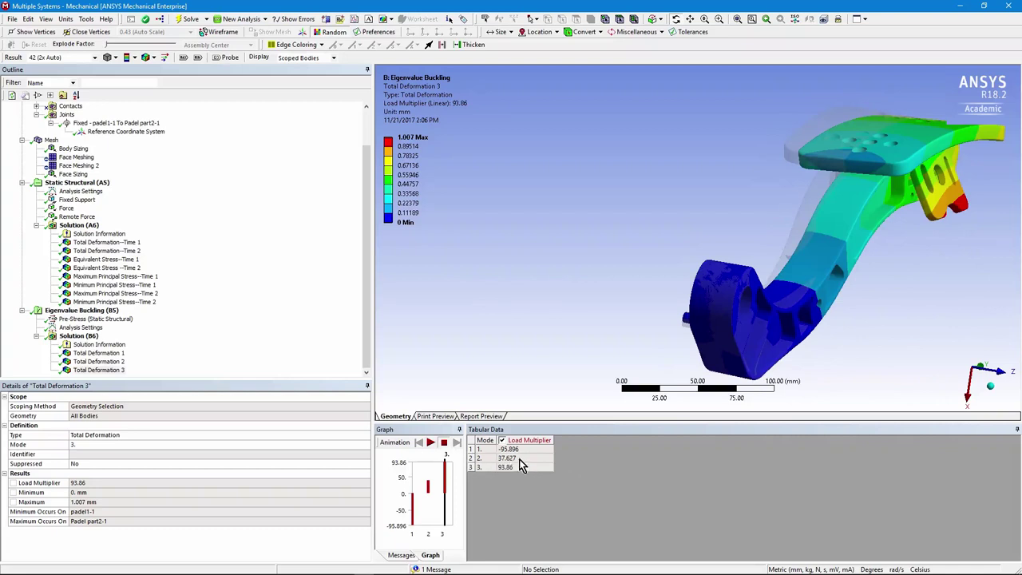
click(363, 262)
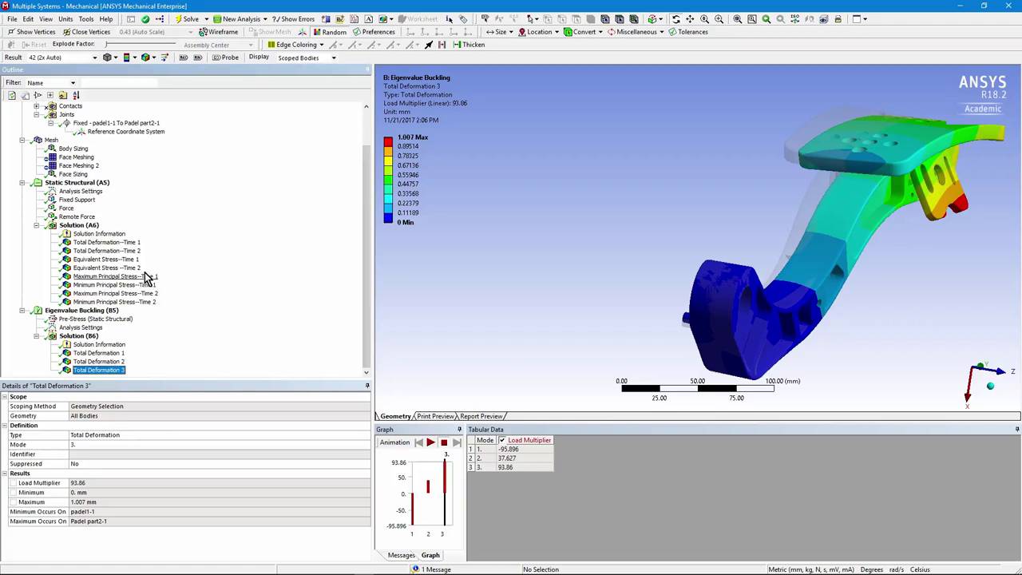
- Orbit the time-2 equivalent stress, then reopen the fixed joint linking padel1-1 and Padel part2-1
click(106, 267)
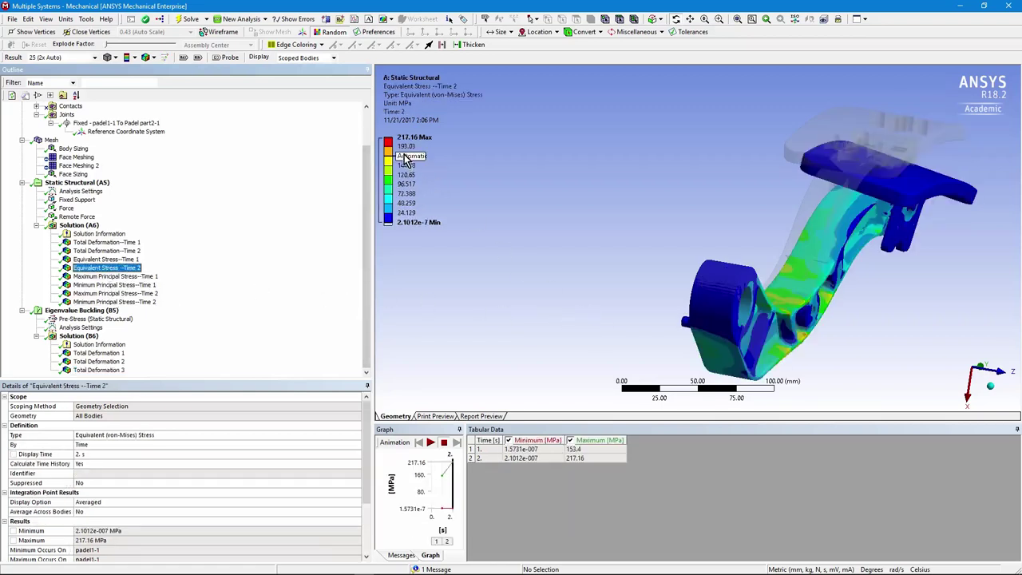
mouse_move(702, 347)
mouse_down()
mouse_move(820, 366)
mouse_move(805, 340)
mouse_up()
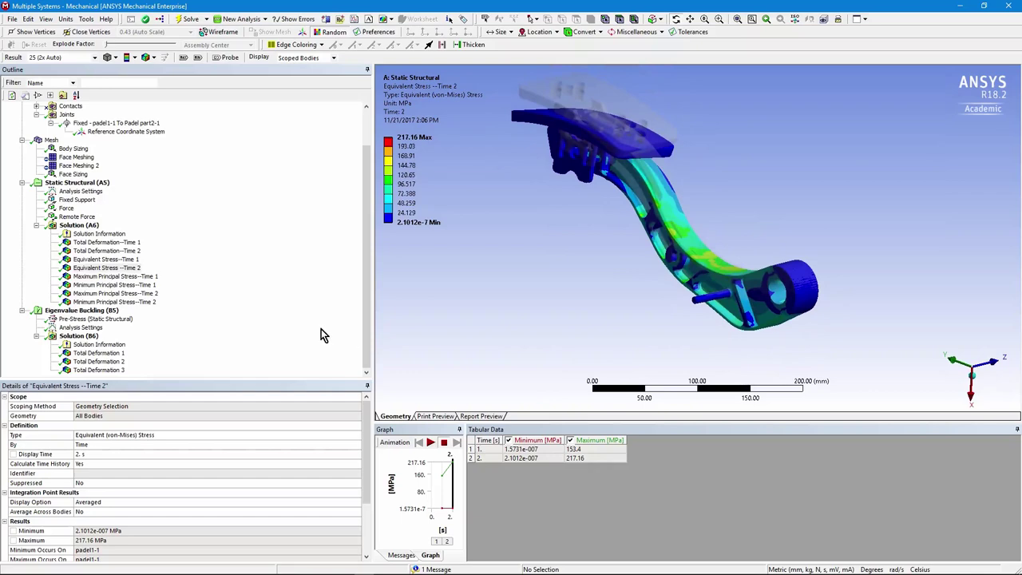
click(51, 141)
drag(500, 265, 573, 257)
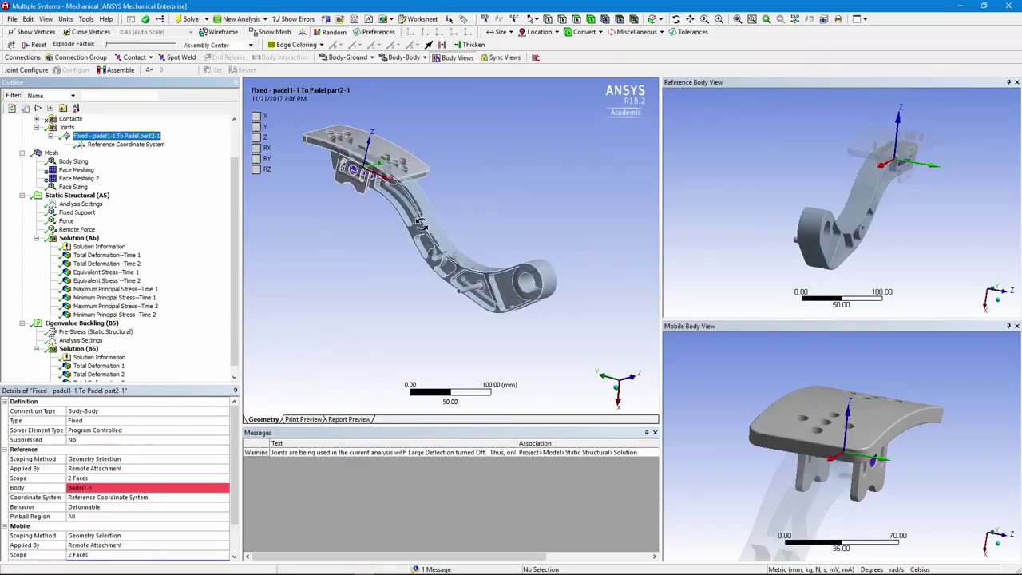
- Zoom and tilt around the pad joint faces, then show the 2000 N pad force
drag(421, 226, 451, 218)
scroll(483, 272, up, 5)
mouse_move(484, 273)
mouse_down()
mouse_move(464, 270)
mouse_move(479, 247)
mouse_up()
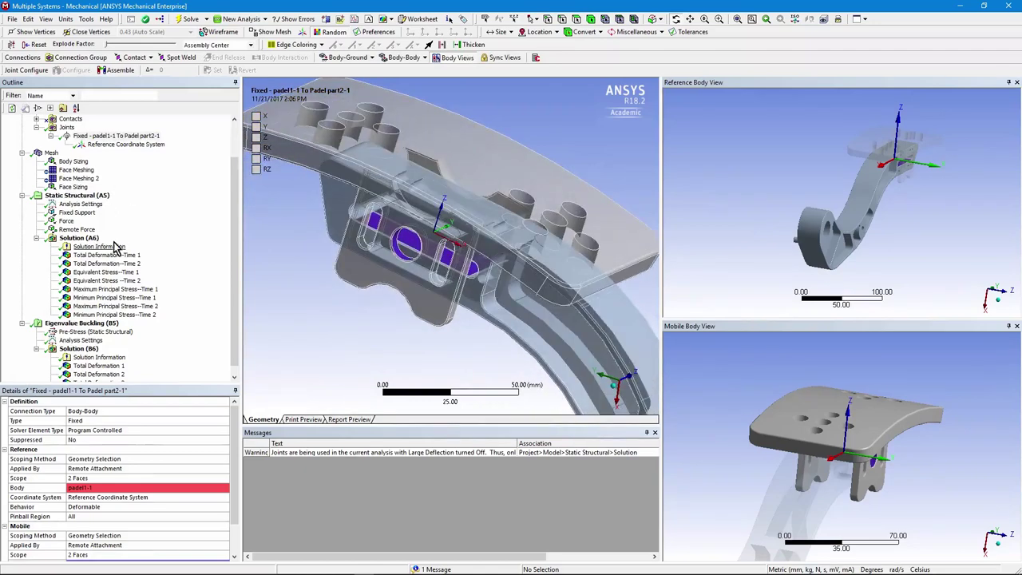
click(67, 221)
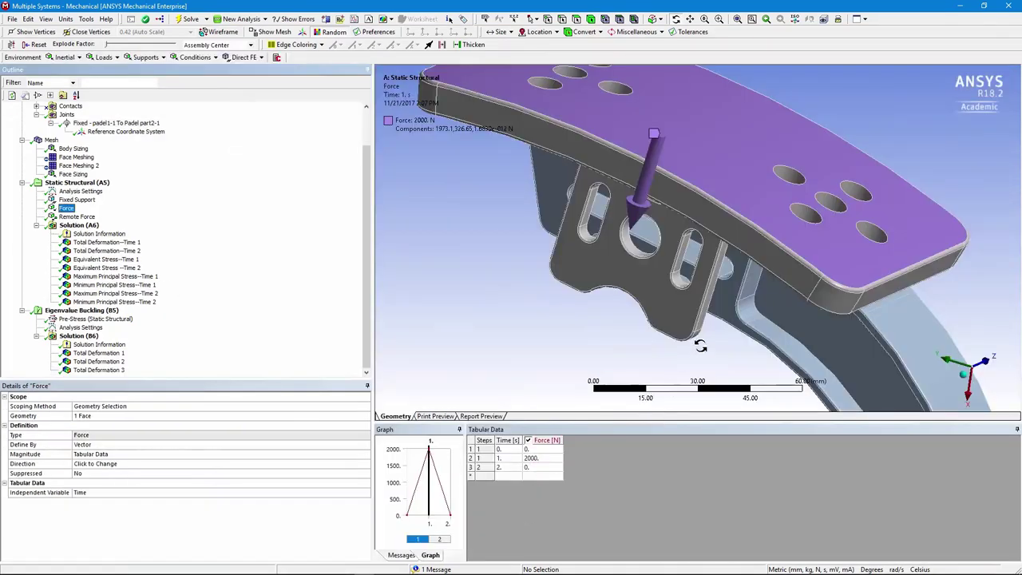